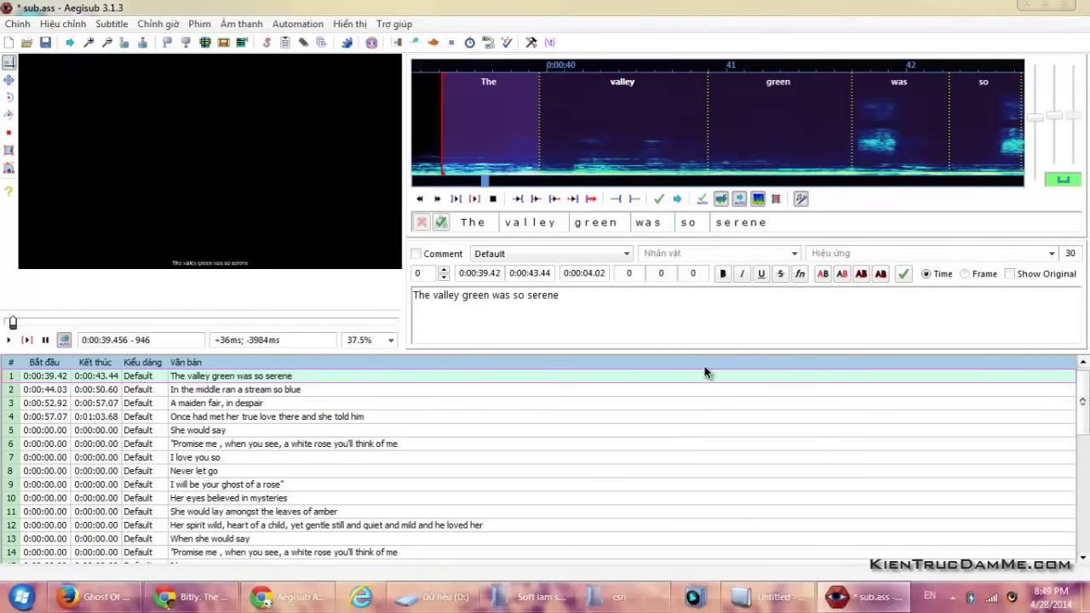
pyautogui.click(1018, 598)
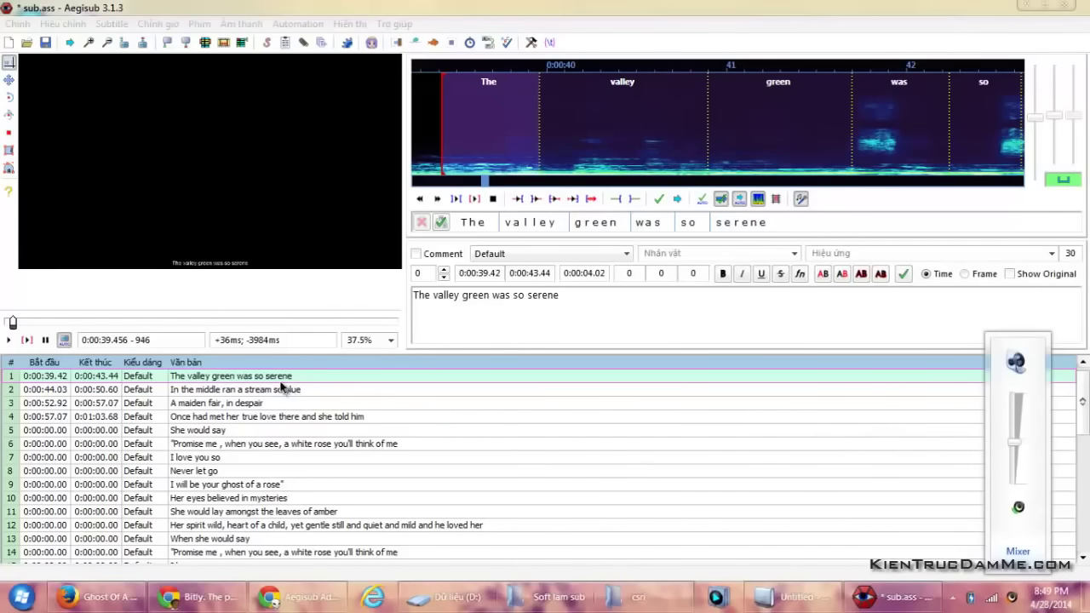
pyautogui.click(332, 379)
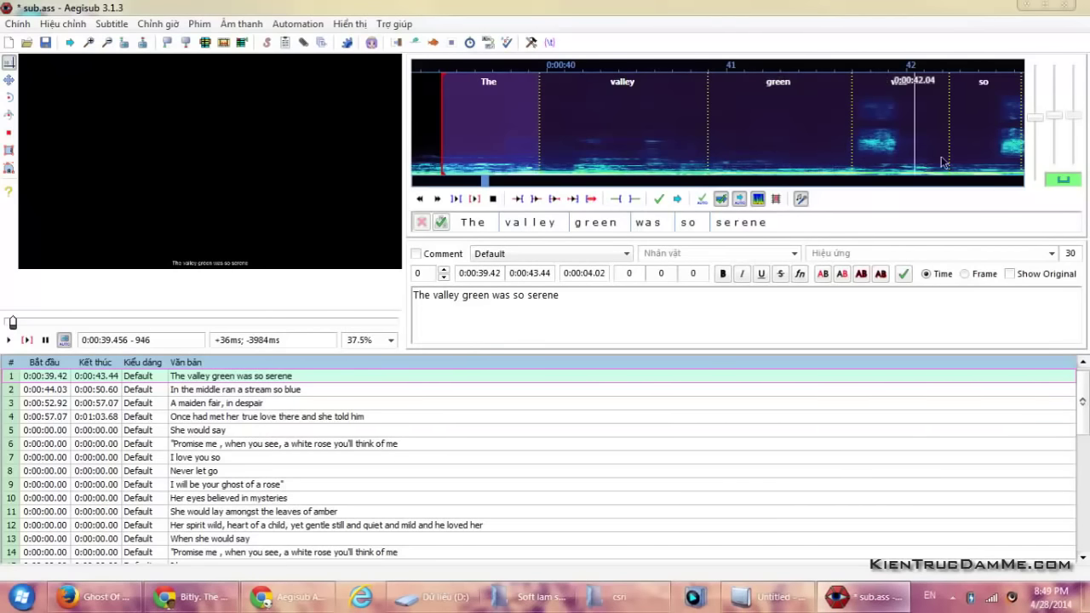
# - Zoom the audio spectrum in slightly along the time axis and switch karaoke mode off and back on
pyautogui.moveTo(1033, 120); pyautogui.dragTo(1032, 116)
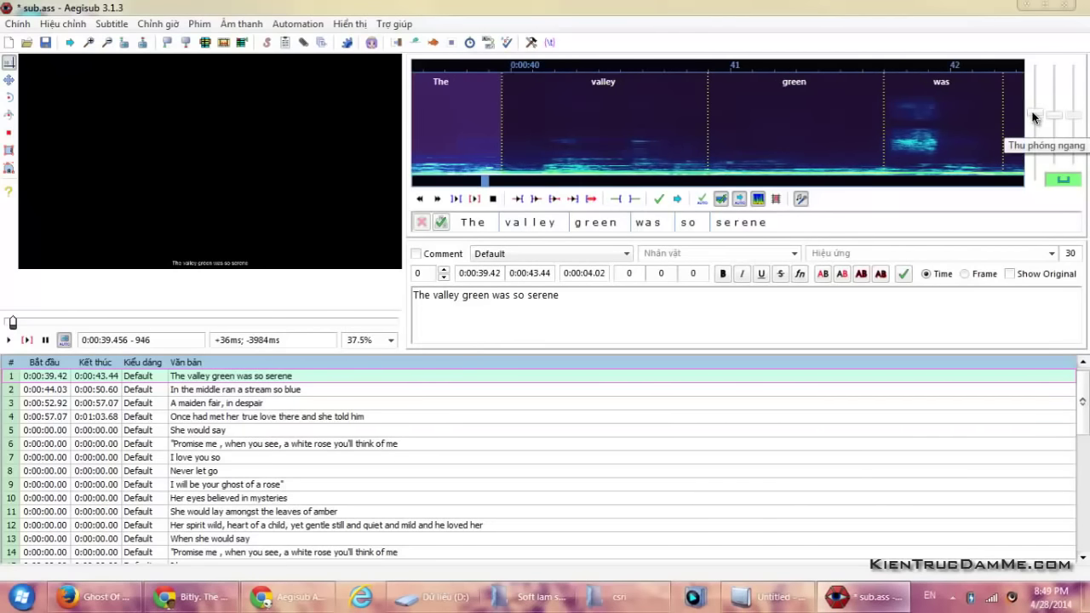
pyautogui.click(801, 198)
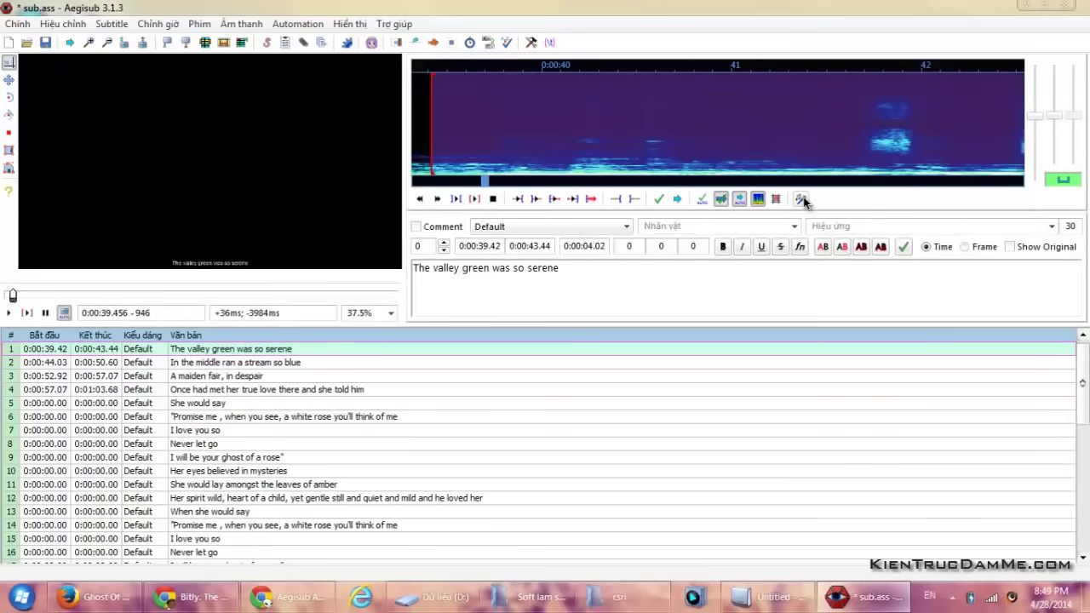
pyautogui.click(801, 199)
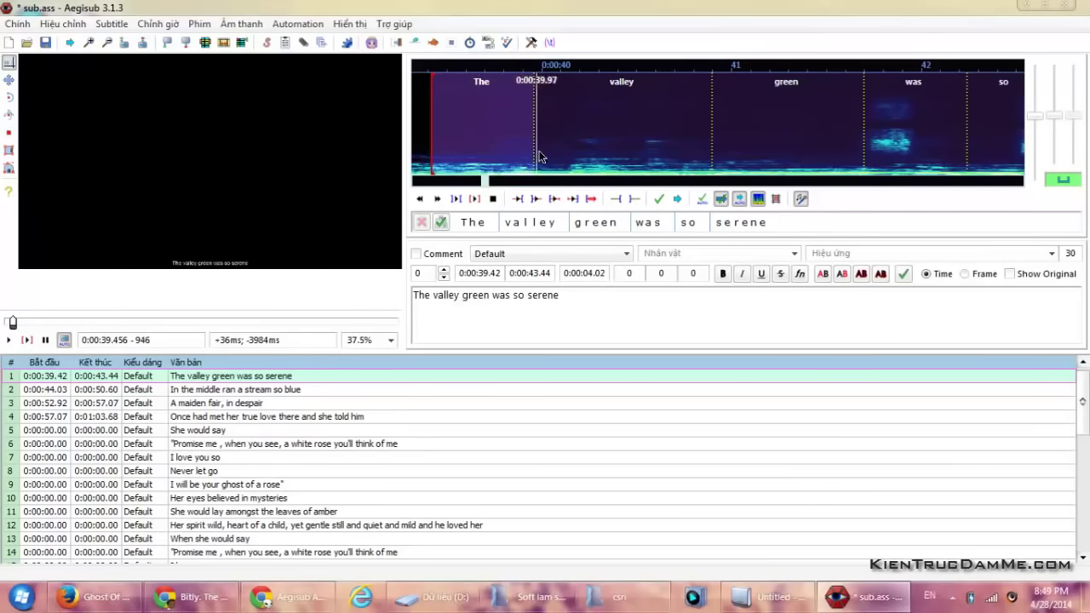
# - Listen to "The" and "valley" in line 1 and set the boundary between them to 0:00:40.10
pyautogui.press('space')
pyautogui.click(604, 136)
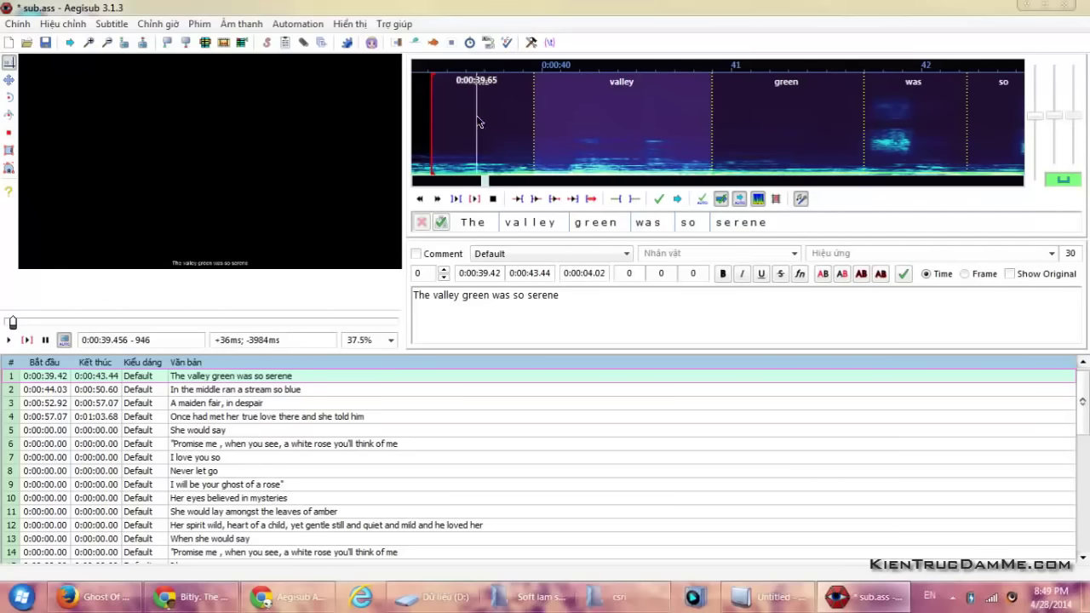
pyautogui.moveTo(536, 115); pyautogui.dragTo(569, 114)
pyautogui.click(528, 123)
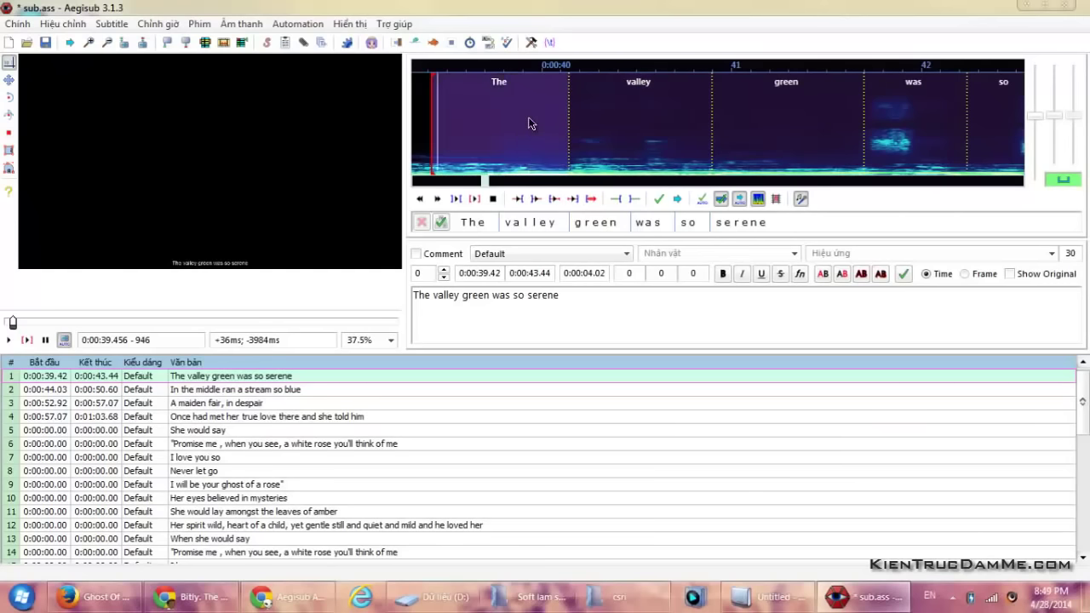
pyautogui.click(606, 125)
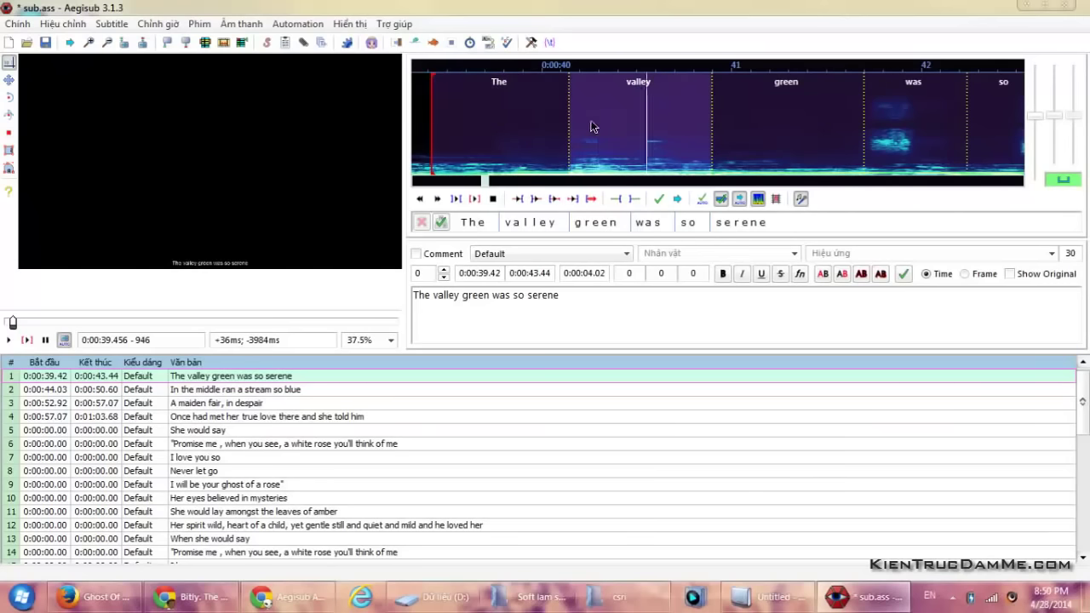
pyautogui.moveTo(568, 124); pyautogui.dragTo(562, 120)
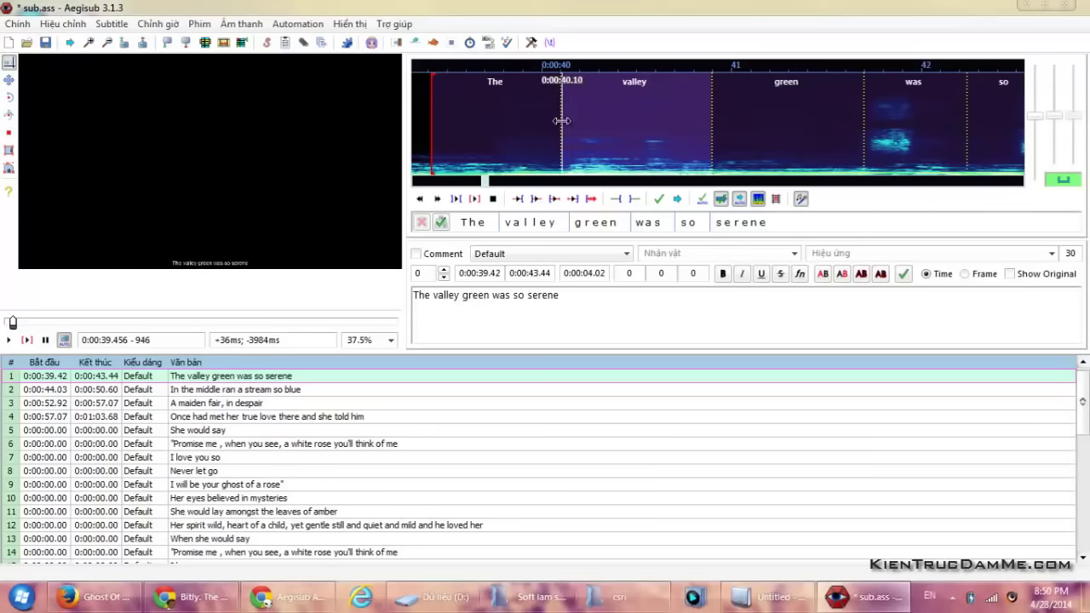
# - Listen to "green" and "was" in line 1, shorten "was" to end at about 0:00:42, and shift its start slightly earlier
pyautogui.click(745, 108)
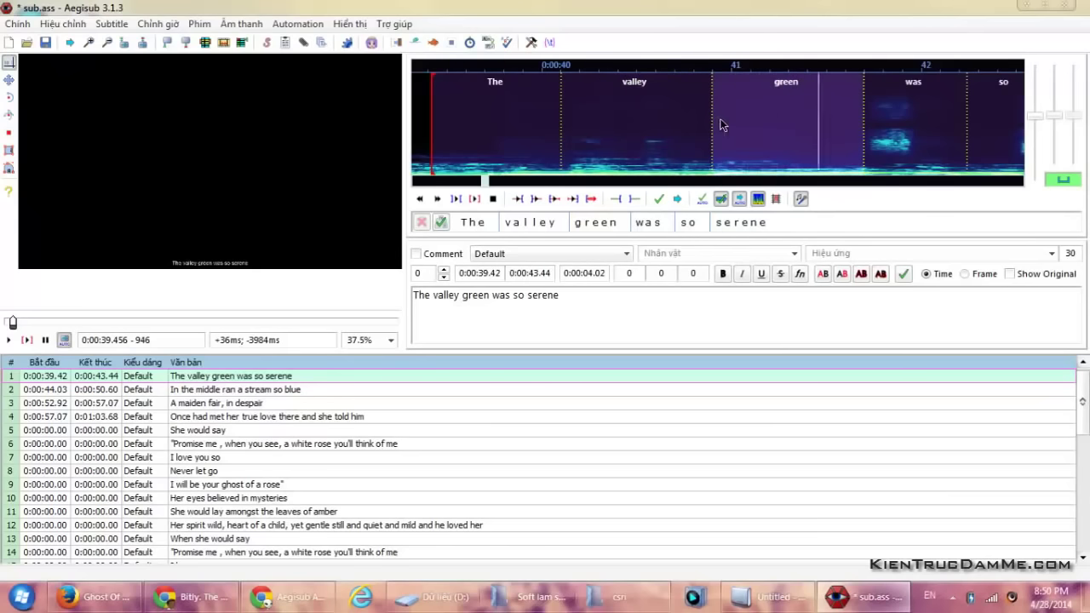
pyautogui.scroll(-3, 749, 127)
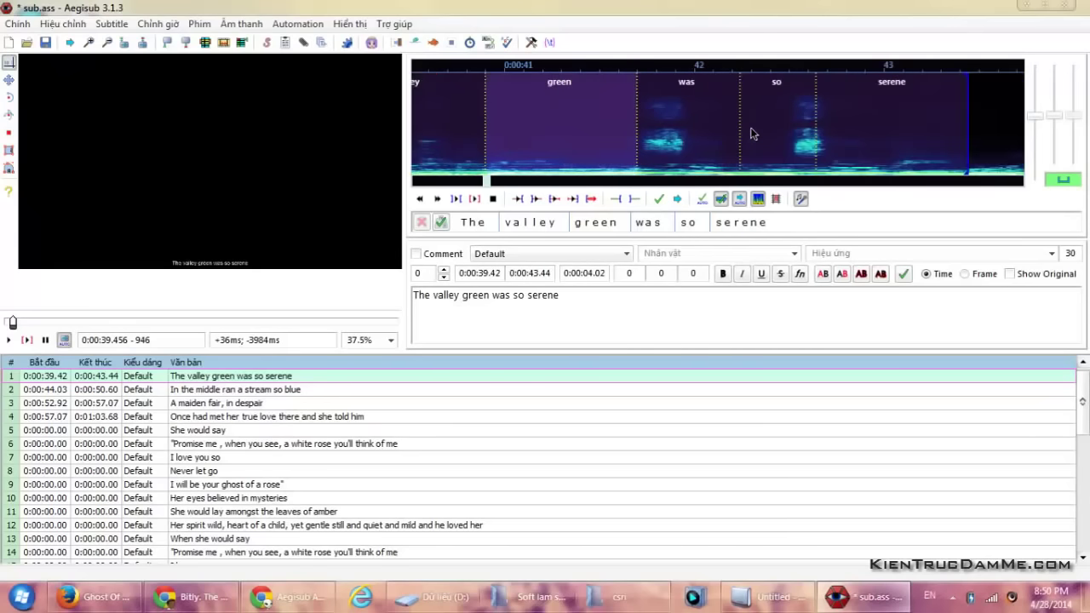
pyautogui.click(693, 114)
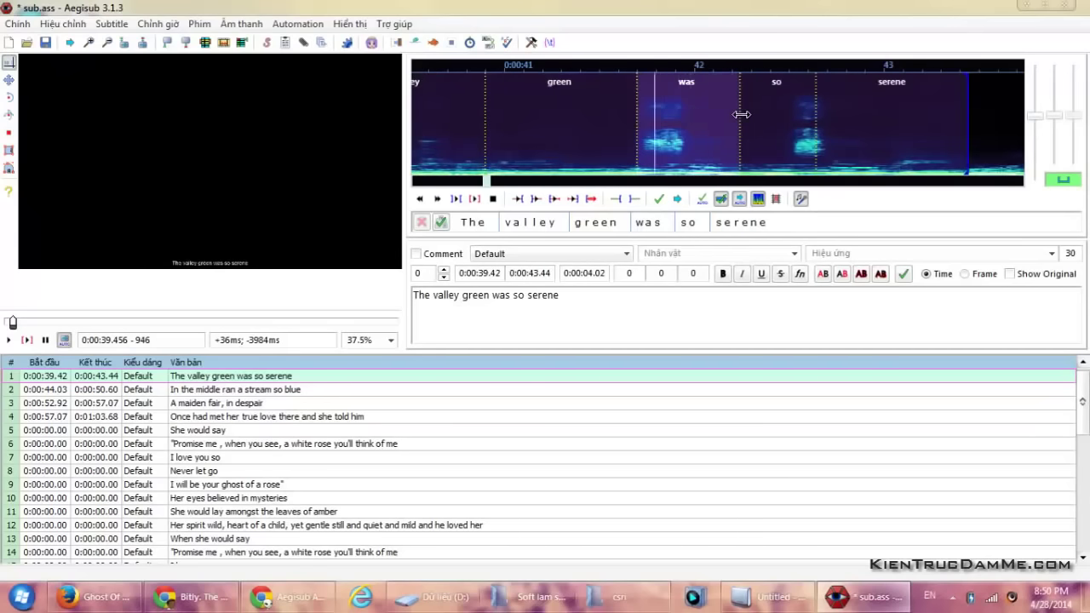
pyautogui.moveTo(741, 116); pyautogui.dragTo(691, 118)
pyautogui.click(631, 117)
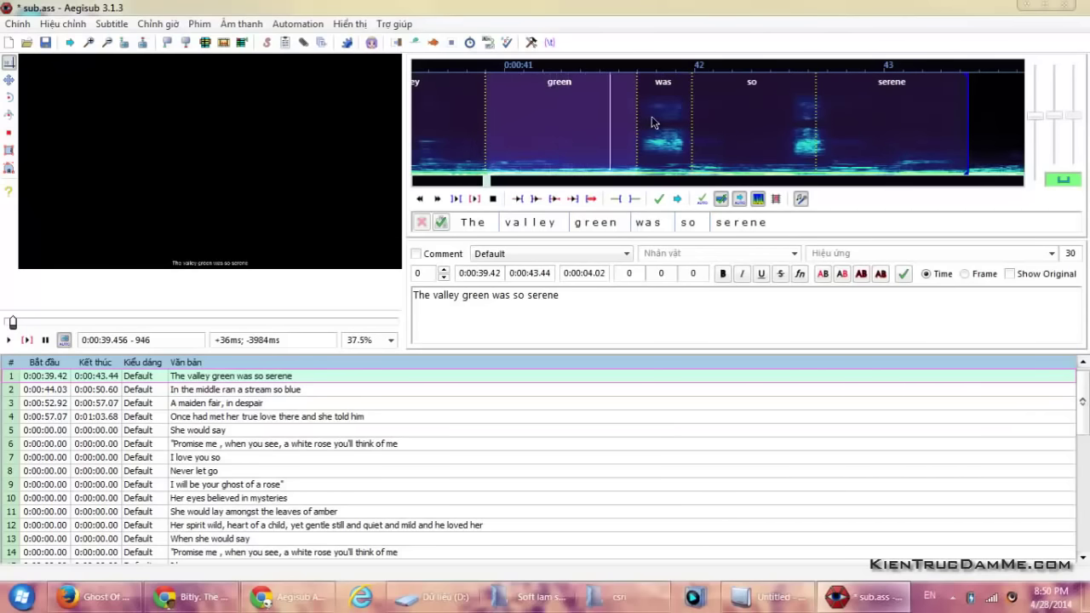
pyautogui.click(652, 119)
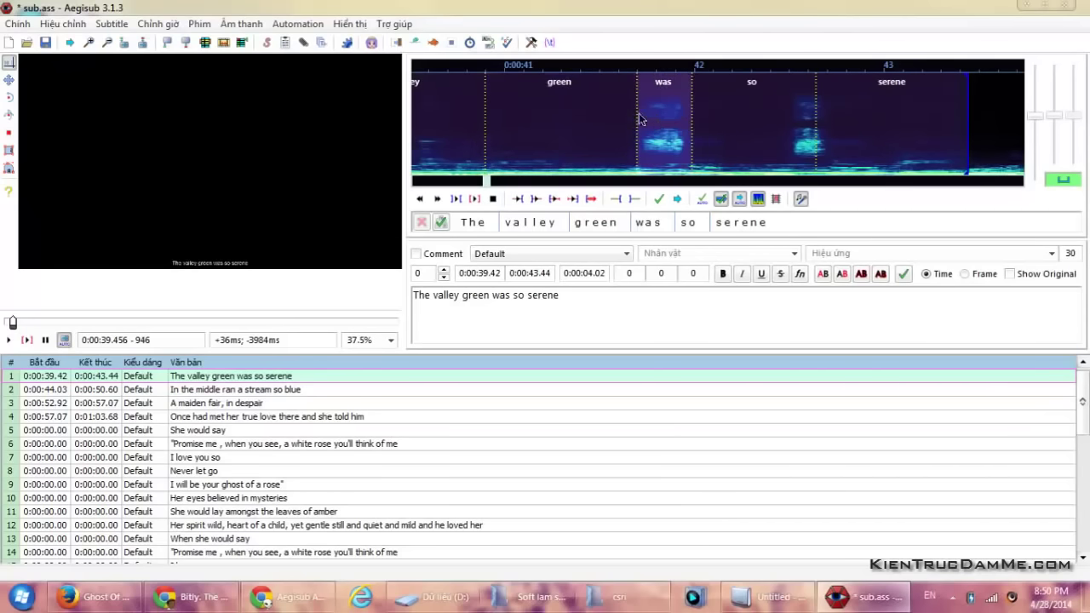
pyautogui.moveTo(639, 116); pyautogui.dragTo(626, 118)
# - Set the boundary between "so" and "serene" to about 0:00:42.5 and commit line 1's karaoke timing
pyautogui.click(713, 147)
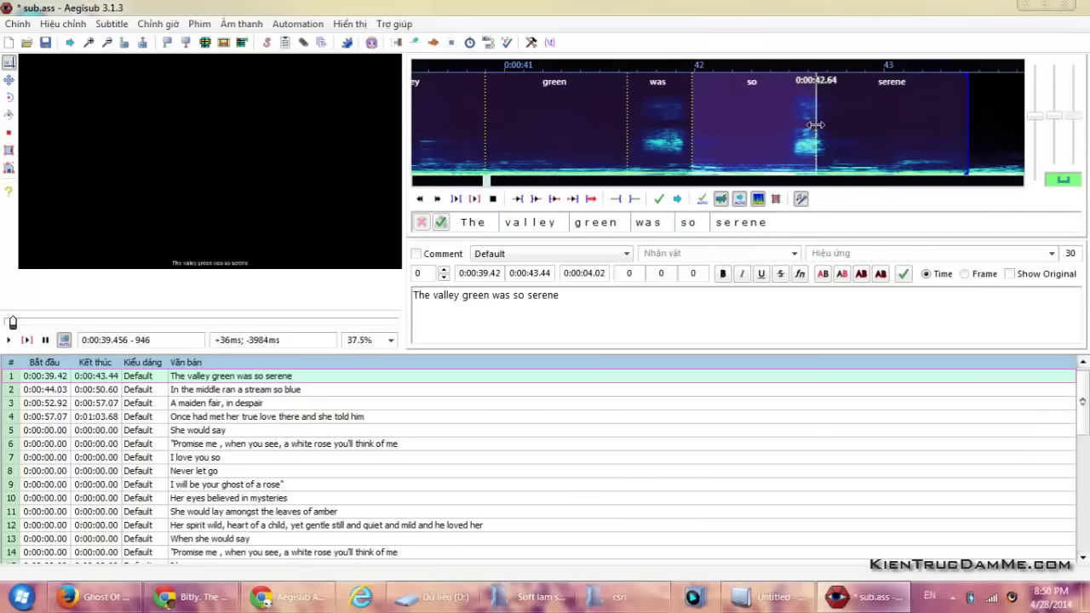
pyautogui.moveTo(814, 126); pyautogui.dragTo(785, 126)
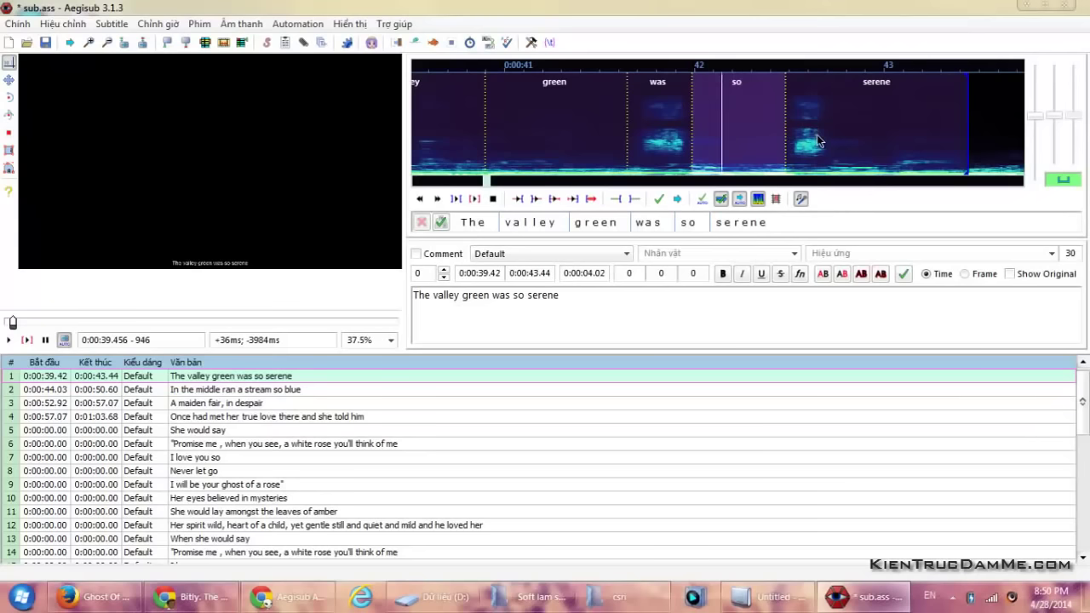
pyautogui.click(867, 133)
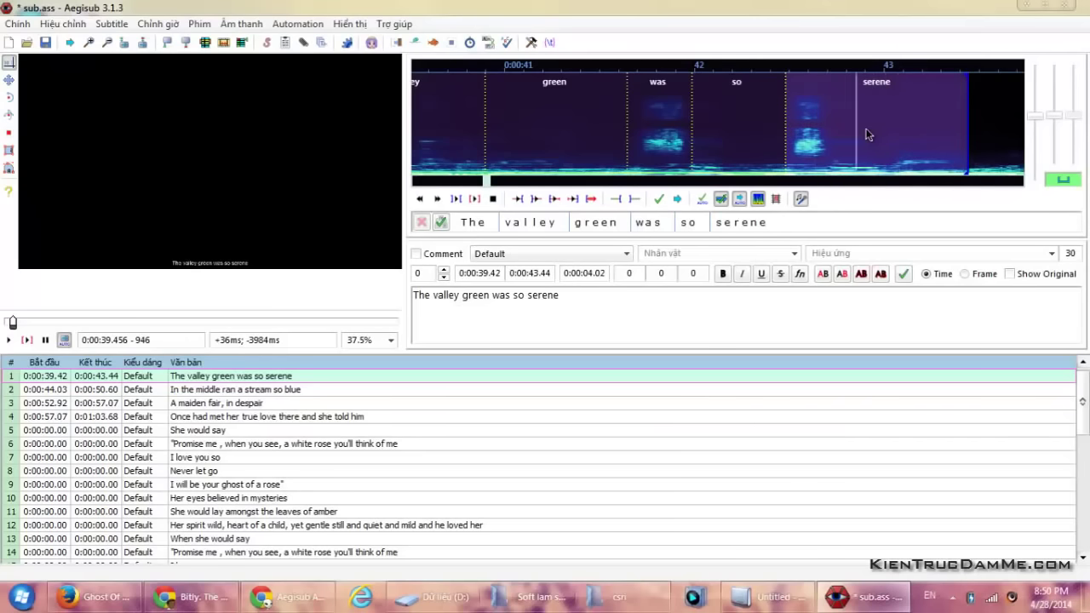
pyautogui.click(660, 206)
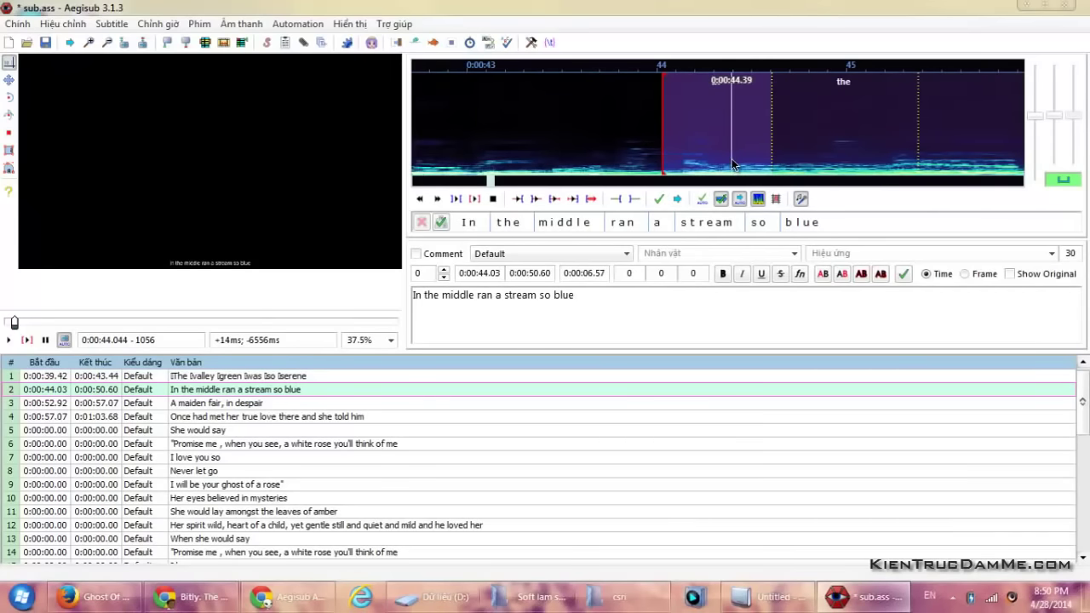
# - In line 2, set the end of "the" to 0:00:45.01 and the end of "middle" to 0:00:45.91
pyautogui.click(817, 134)
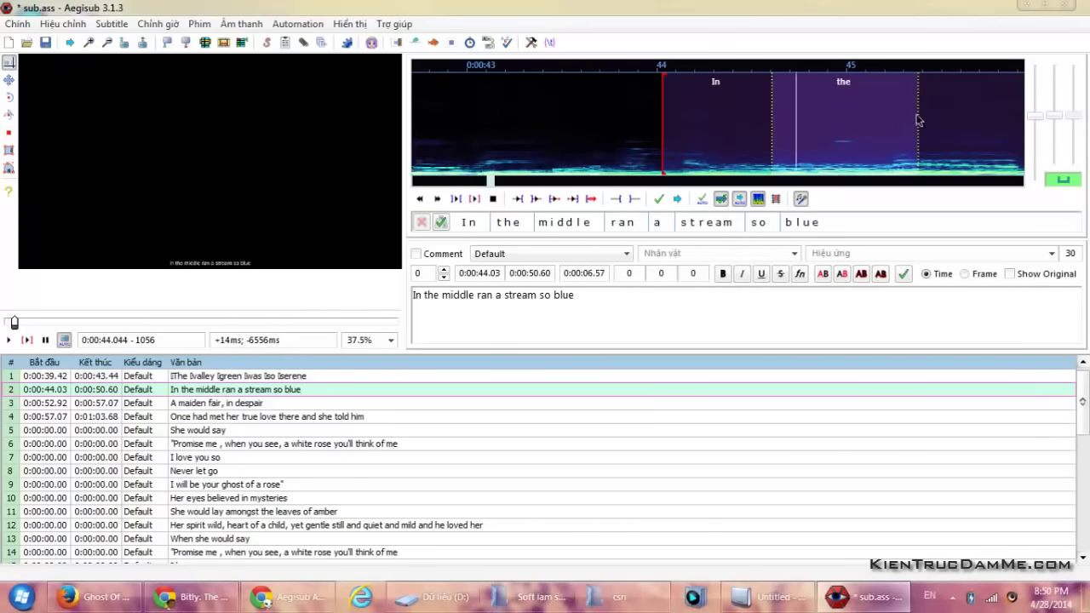
pyautogui.moveTo(918, 129); pyautogui.dragTo(848, 134)
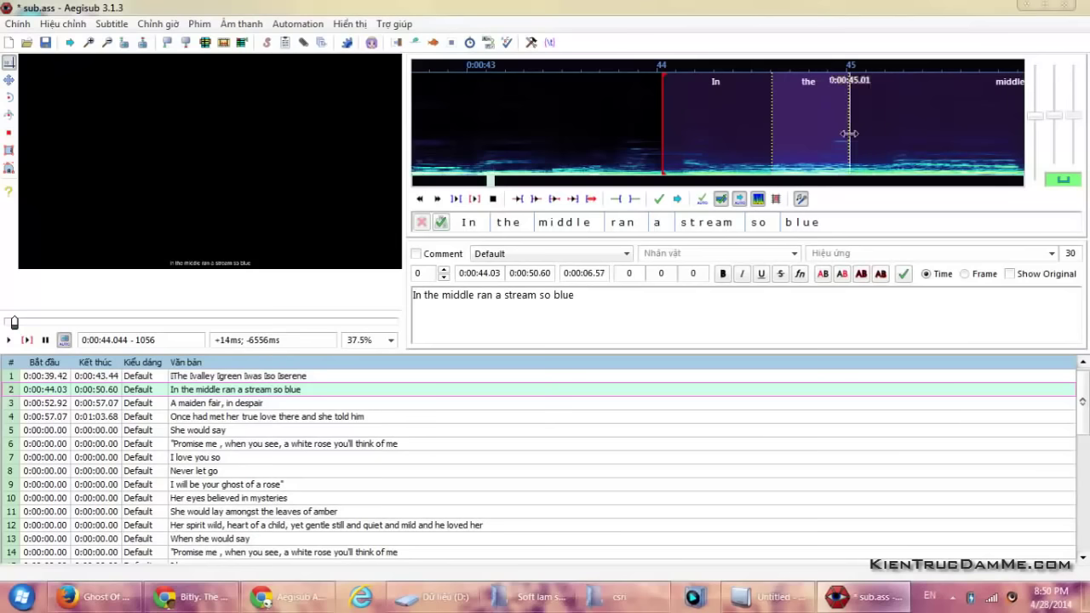
pyautogui.click(866, 134)
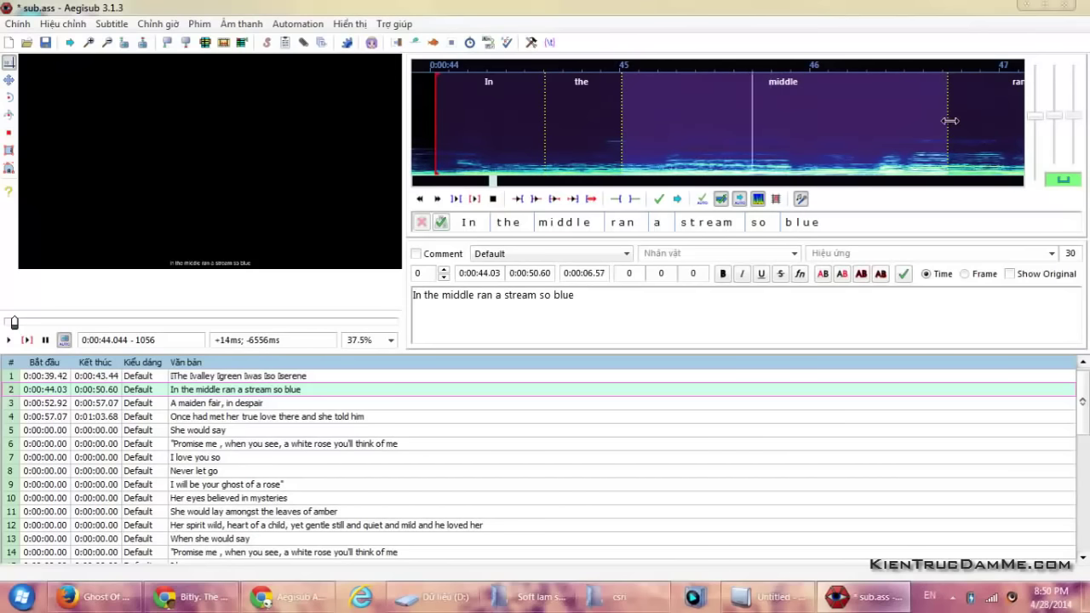
pyautogui.moveTo(949, 121); pyautogui.dragTo(793, 145)
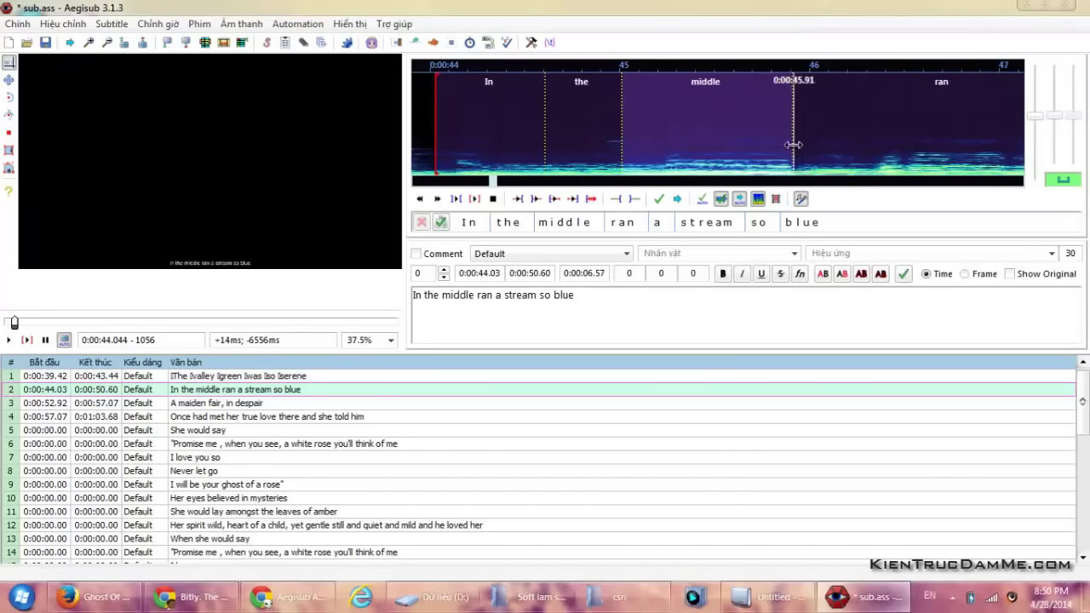
# - Listen to "ran" in line 2 and shorten the syllable to end at about 0:00:46.3
pyautogui.click(852, 145)
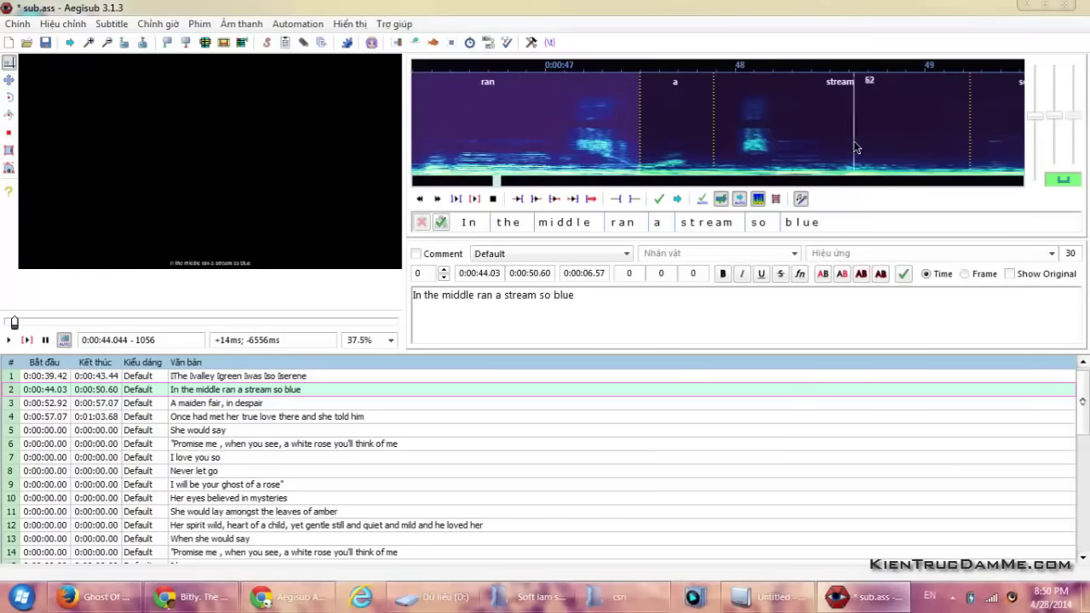
pyautogui.press('s')
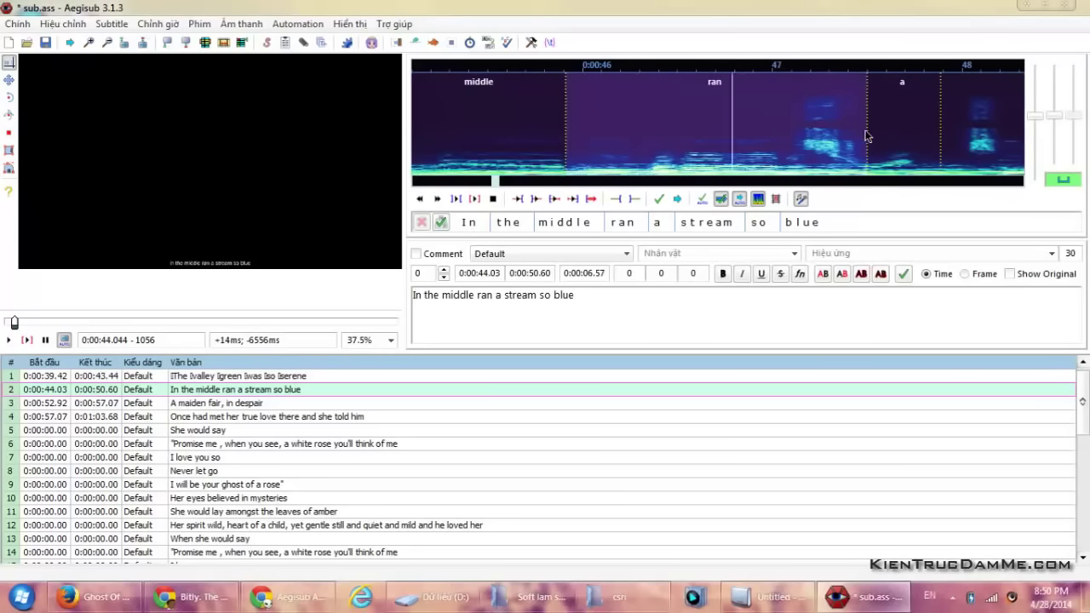
pyautogui.press('s')
pyautogui.moveTo(866, 141); pyautogui.dragTo(653, 145)
# - In line 2, shorten "a" to end at about 0:00:47 and "stream" to end just before 0:00:48
pyautogui.click(691, 143)
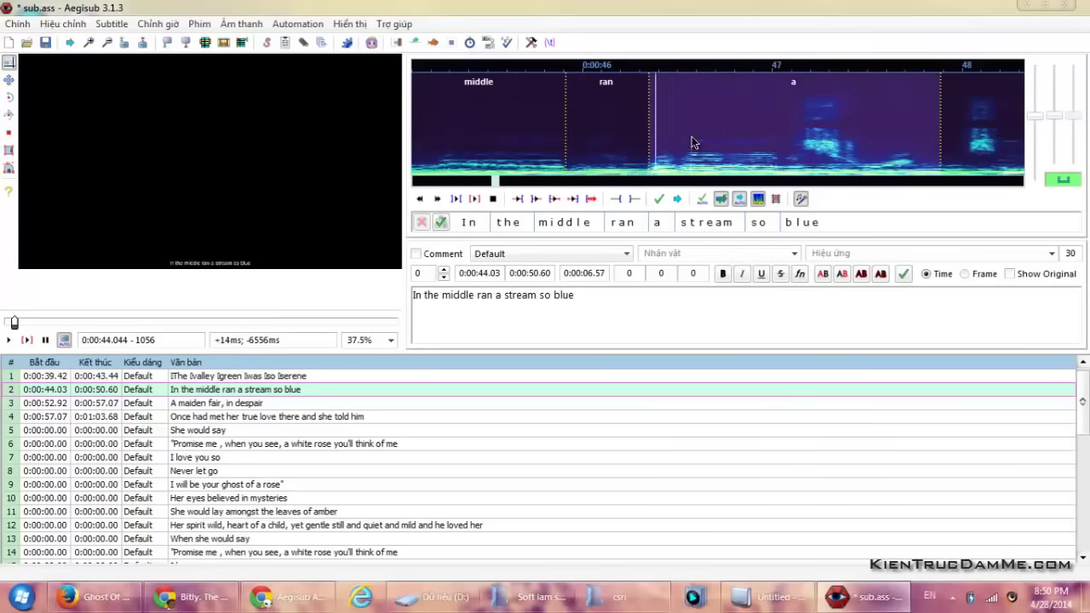
pyautogui.moveTo(940, 142); pyautogui.dragTo(784, 144)
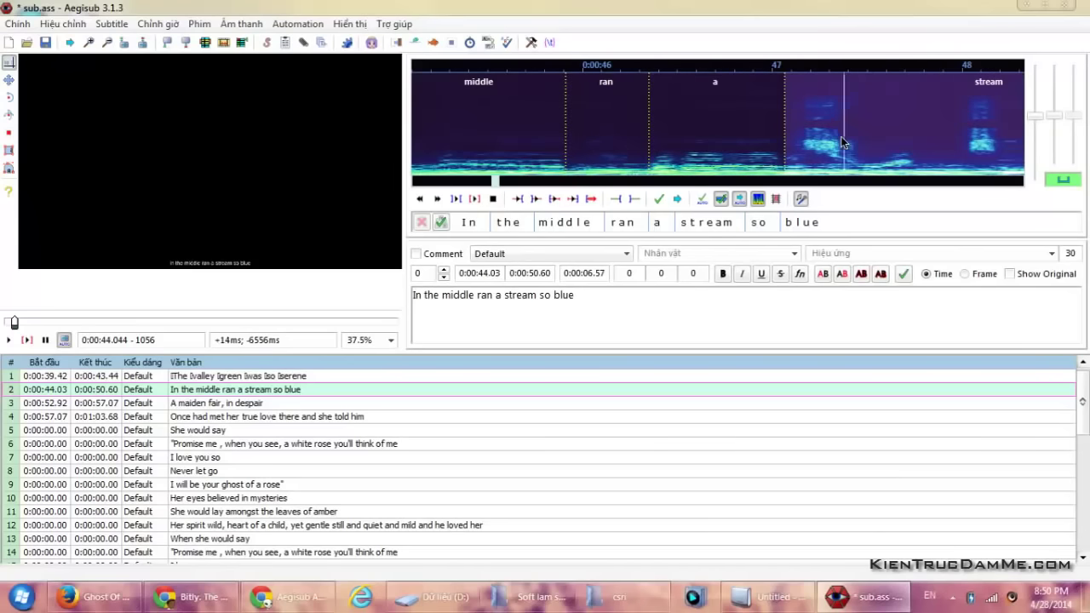
pyautogui.hscroll(2, 843, 142)
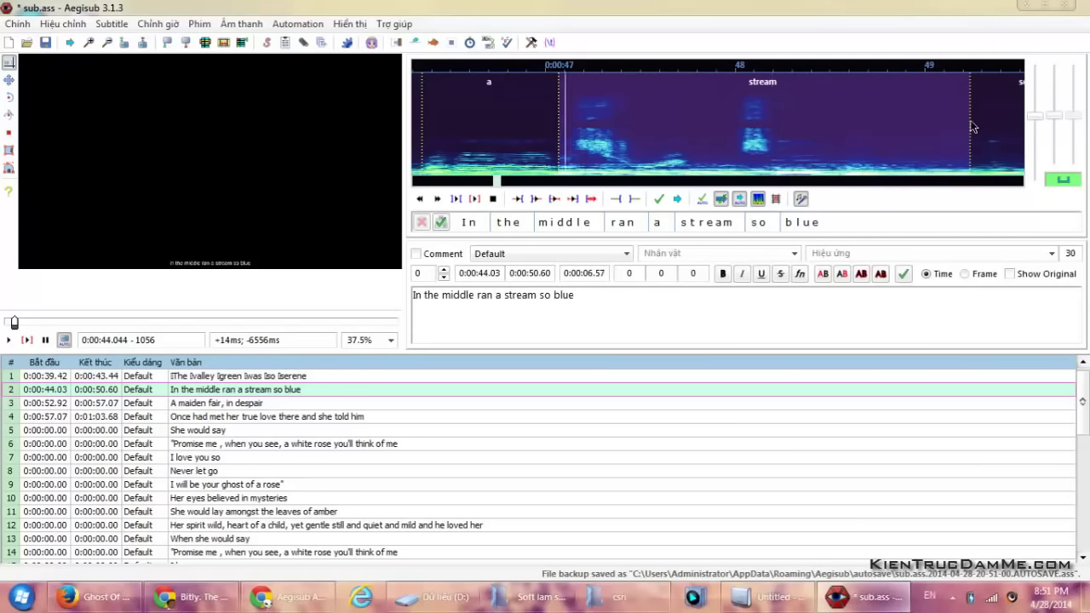
pyautogui.moveTo(972, 127); pyautogui.dragTo(732, 147)
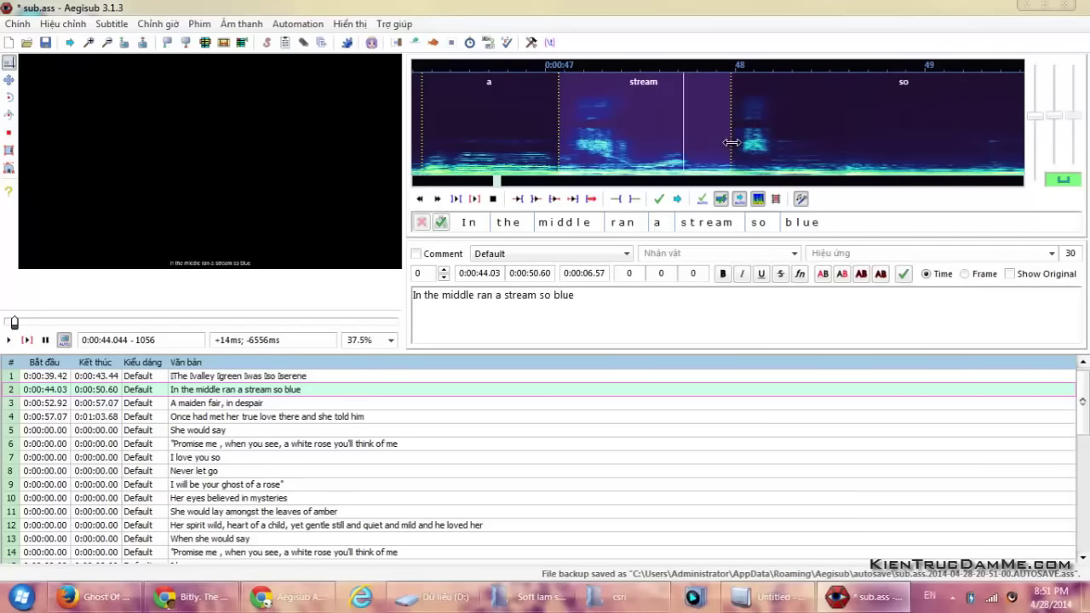
# - Shorten "so" in line 2 to end at about 0:00:48.6, listen to "blue", and commit the line's karaoke timing
pyautogui.click(841, 140)
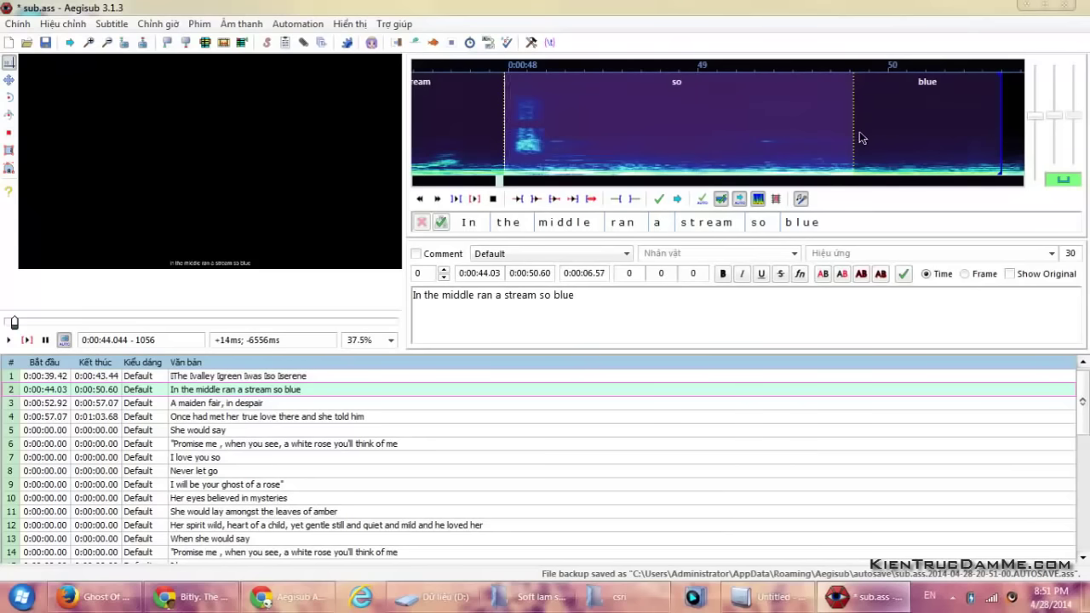
pyautogui.moveTo(855, 136); pyautogui.dragTo(628, 140)
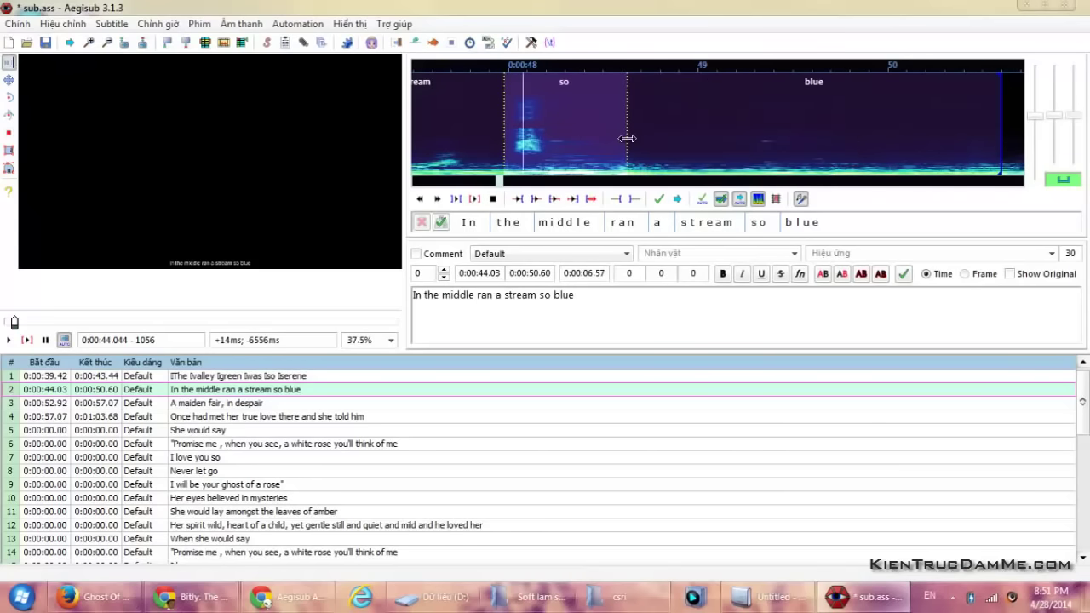
pyautogui.click(710, 139)
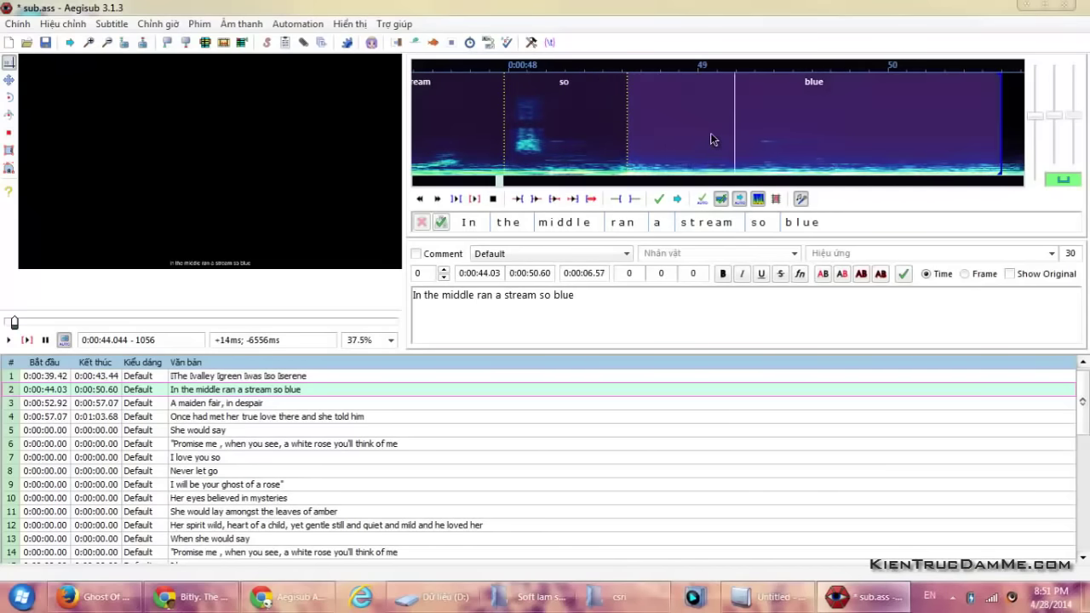
pyautogui.click(657, 199)
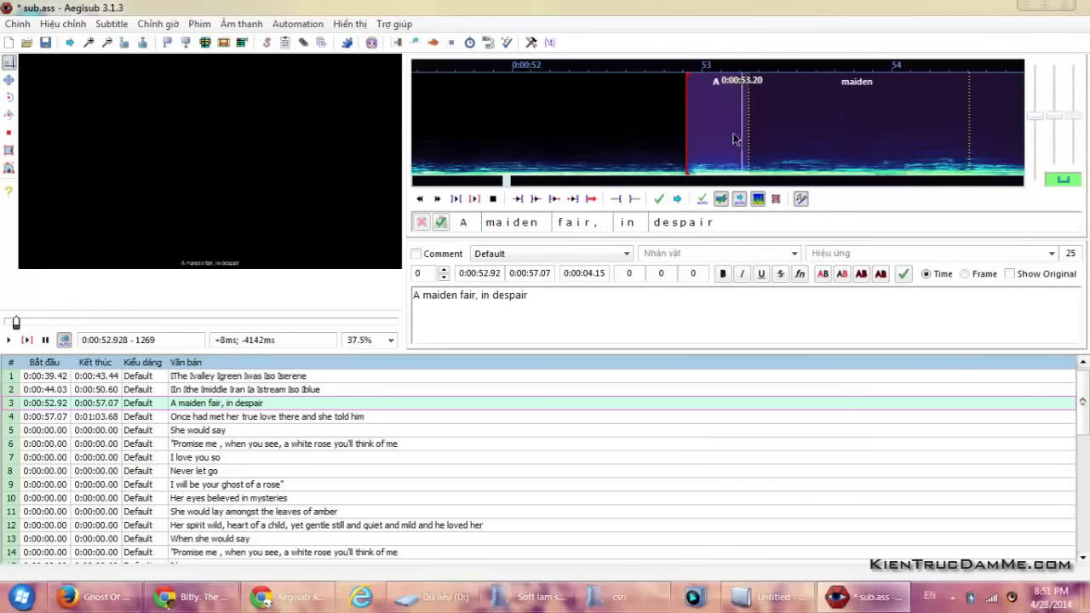
# - Try the boundary between "A" and "maiden" in line 3 at about 0:00:53.5 and listen to the syllables
pyautogui.moveTo(749, 133); pyautogui.dragTo(804, 132)
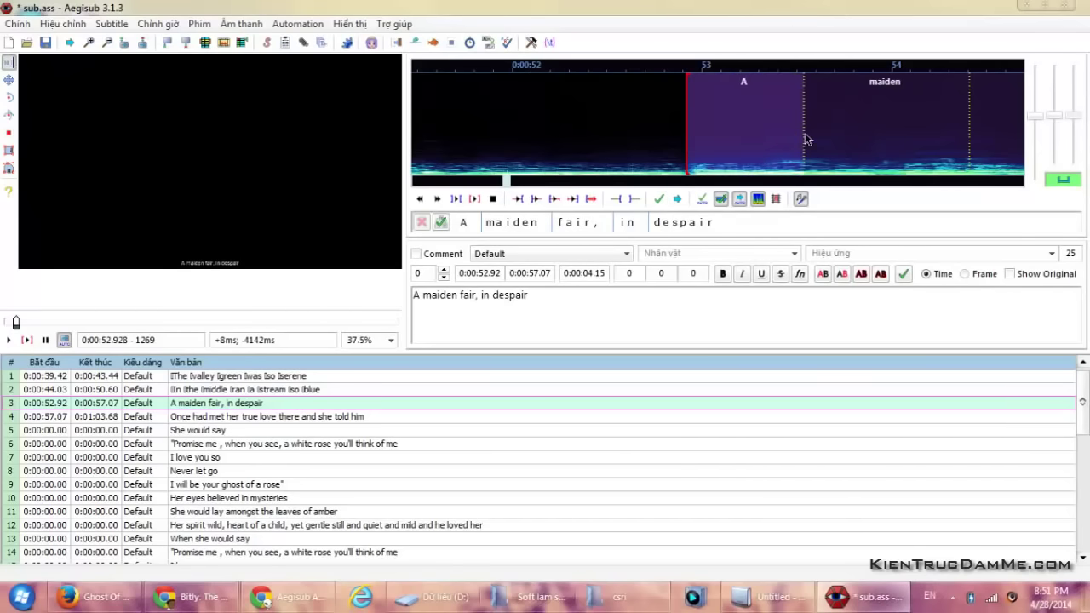
pyautogui.click(753, 129)
pyautogui.click(793, 147)
pyautogui.click(802, 150)
# - Set the boundary between "A" and "maiden" in line 3 to about 0:00:53.3 and replay the syllables
pyautogui.moveTo(804, 151); pyautogui.dragTo(750, 153)
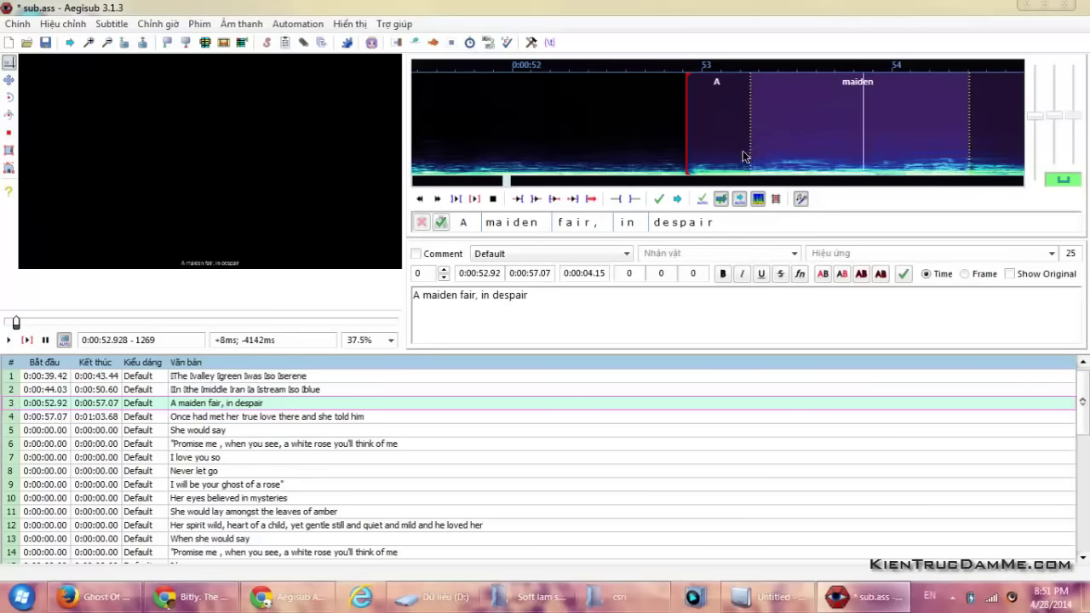
pyautogui.click(739, 156)
pyautogui.moveTo(752, 143); pyautogui.dragTo(753, 149)
pyautogui.click(753, 149)
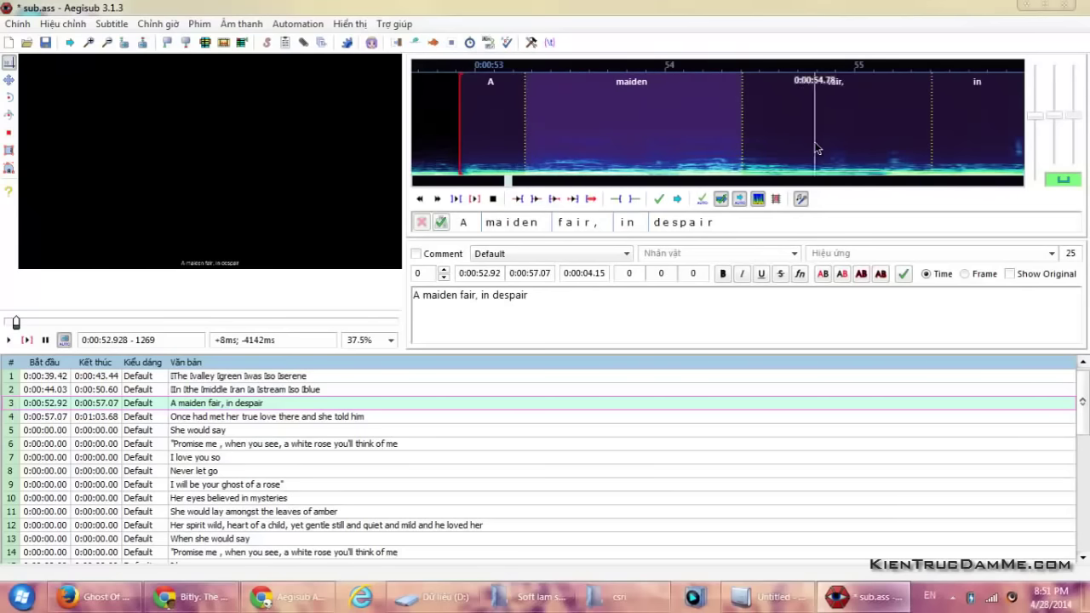
# - Set the boundary between "maiden" and "fair," in line 3 to about 0:00:53.9 and replay the syllable
pyautogui.moveTo(743, 145); pyautogui.dragTo(636, 146)
pyautogui.click(638, 150)
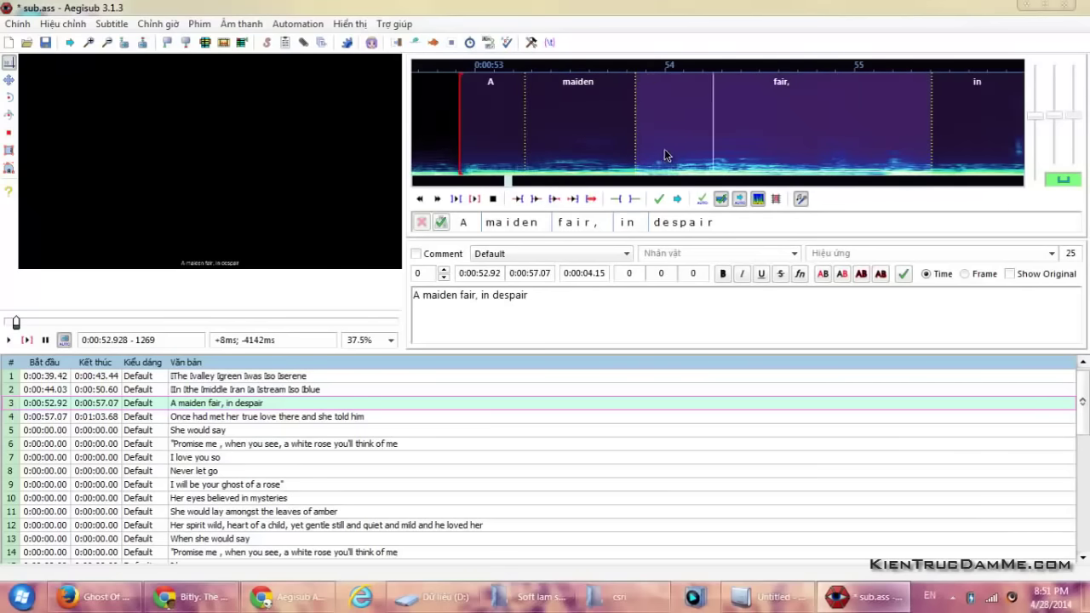
pyautogui.moveTo(637, 154); pyautogui.dragTo(650, 151)
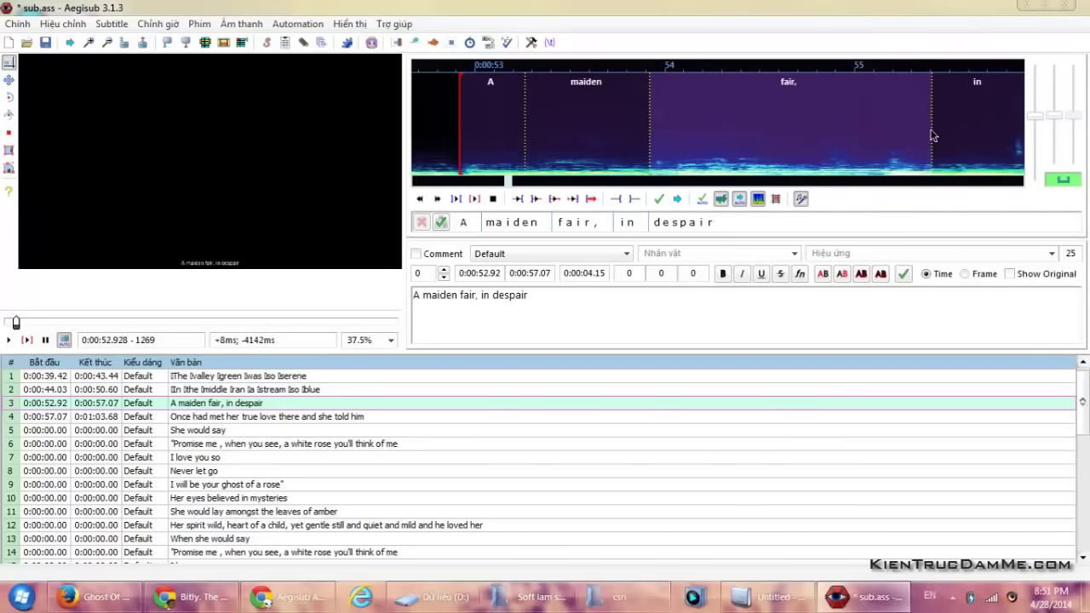
# - Listen to "in" in line 3 and set the boundary between "fair," and "in" to about 0:00:55.1
pyautogui.moveTo(931, 133); pyautogui.dragTo(857, 139)
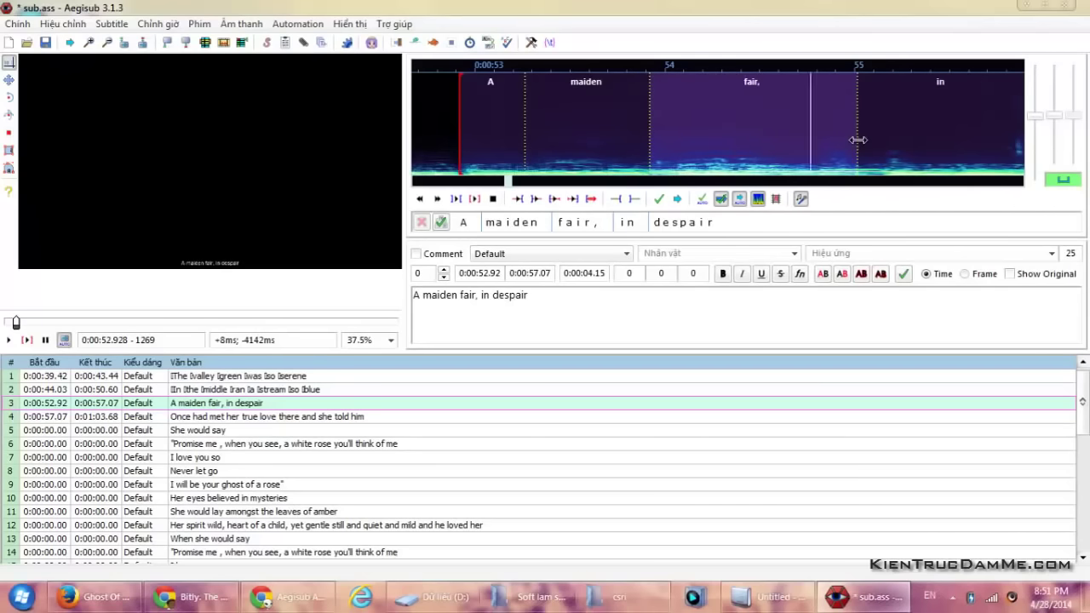
pyautogui.click(911, 82)
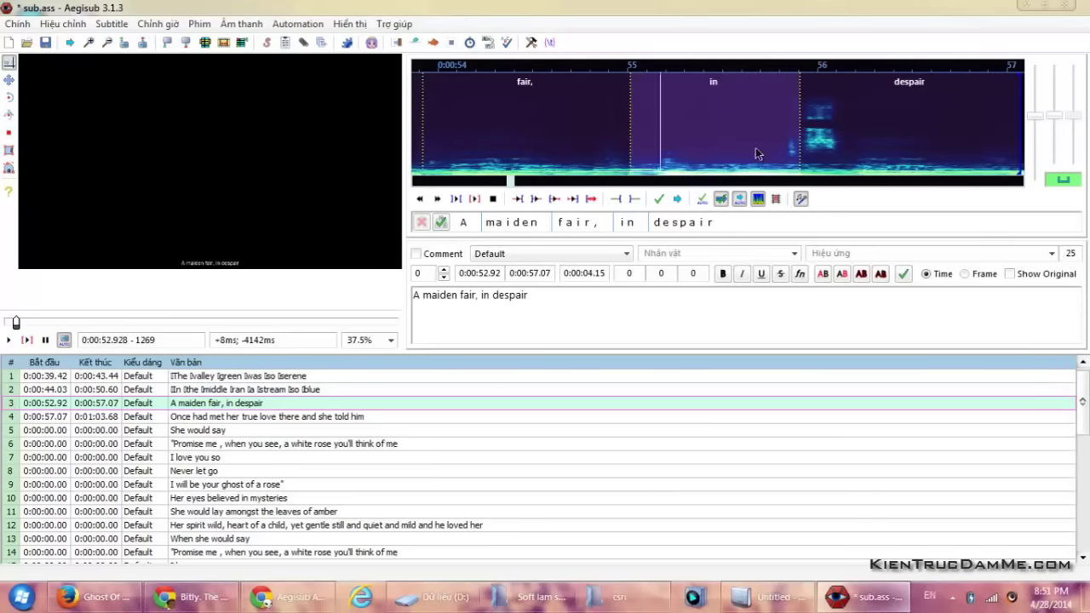
pyautogui.click(796, 145)
pyautogui.moveTo(636, 142)
pyautogui.mouseDown()
pyautogui.moveTo(626, 141)
pyautogui.moveTo(647, 141)
pyautogui.mouseUp()
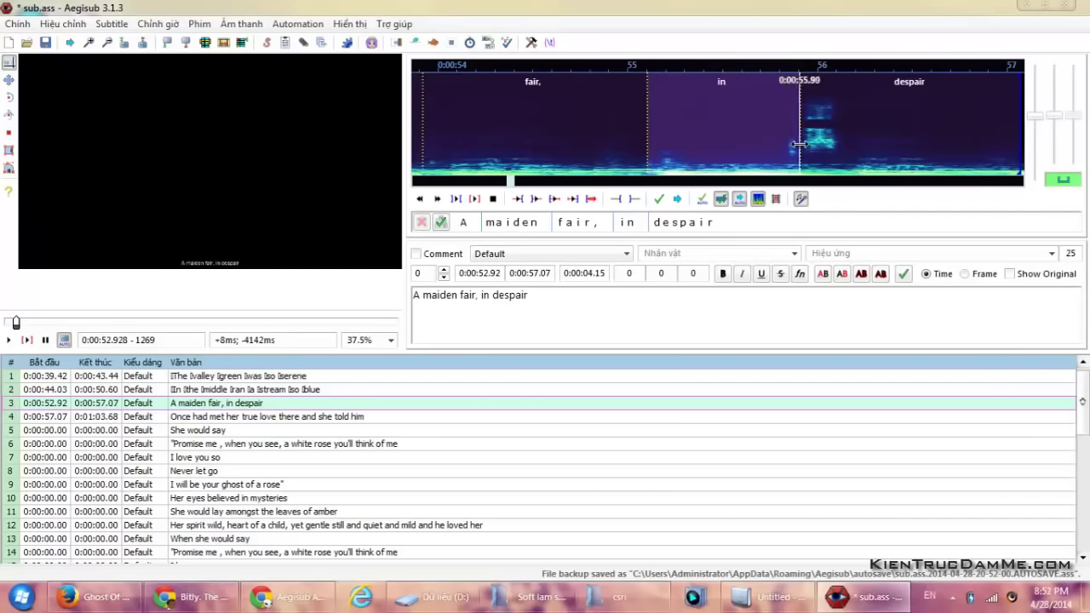
# - Shorten "in" in line 3 to end at about 0:00:55.7, listen to "despair", and commit the line's karaoke timing
pyautogui.moveTo(799, 145); pyautogui.dragTo(767, 144)
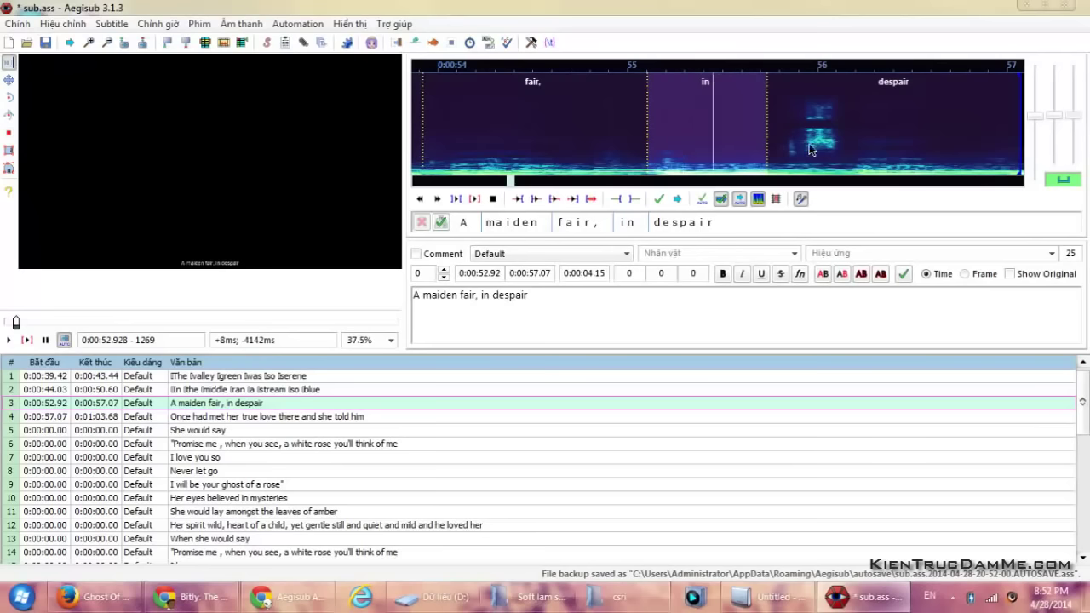
pyautogui.click(809, 143)
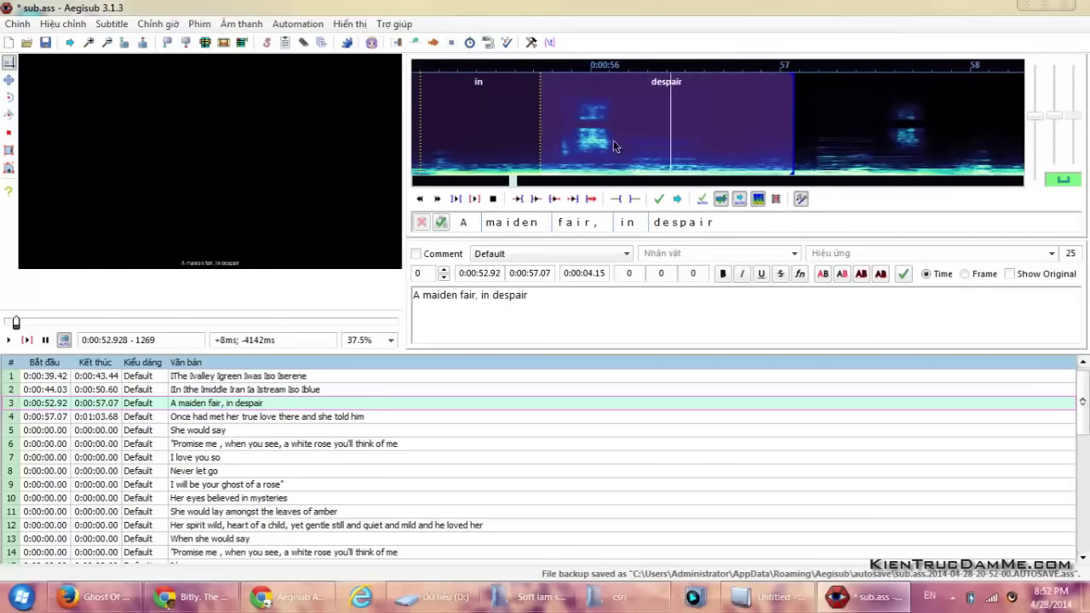
pyautogui.click(661, 199)
# - Listen to the first words of line 4 and set the boundary between "her" and "true" to about 0:00:59.2
pyautogui.scroll(-2, 715, 175)
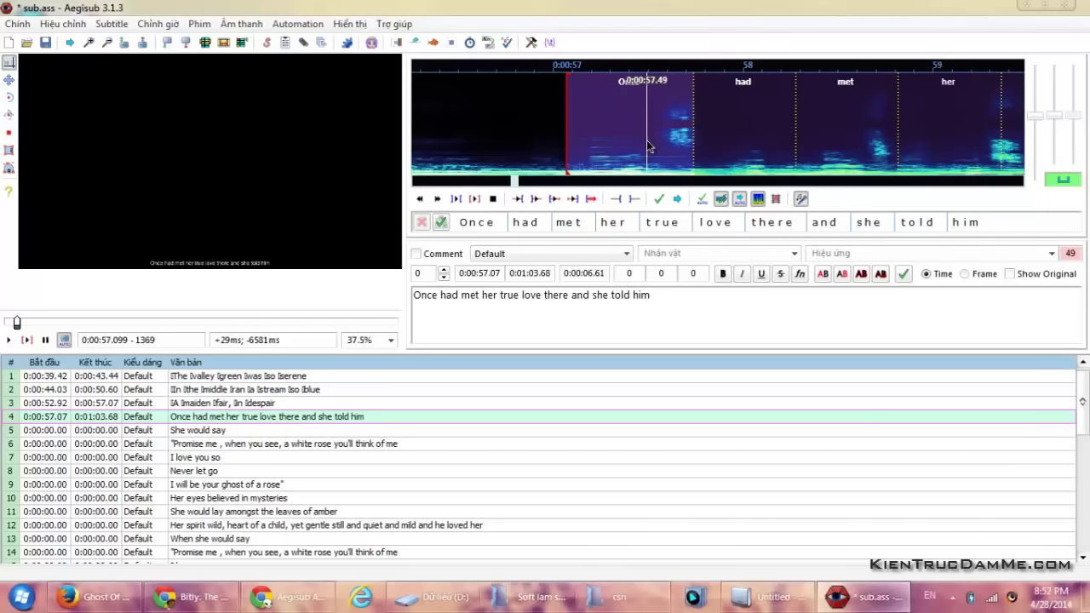
pyautogui.click(683, 129)
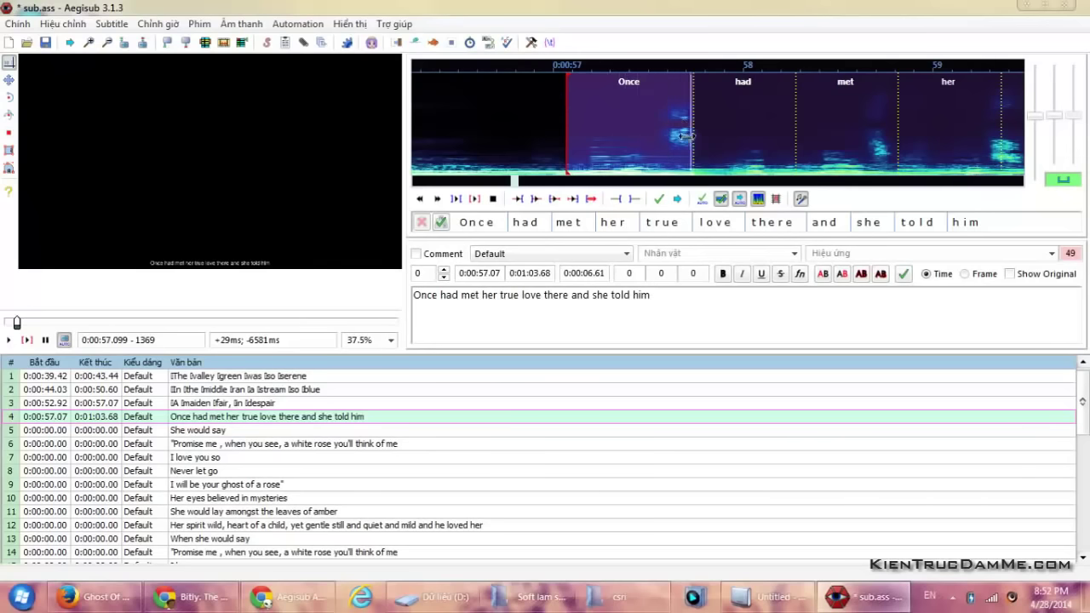
pyautogui.click(715, 134)
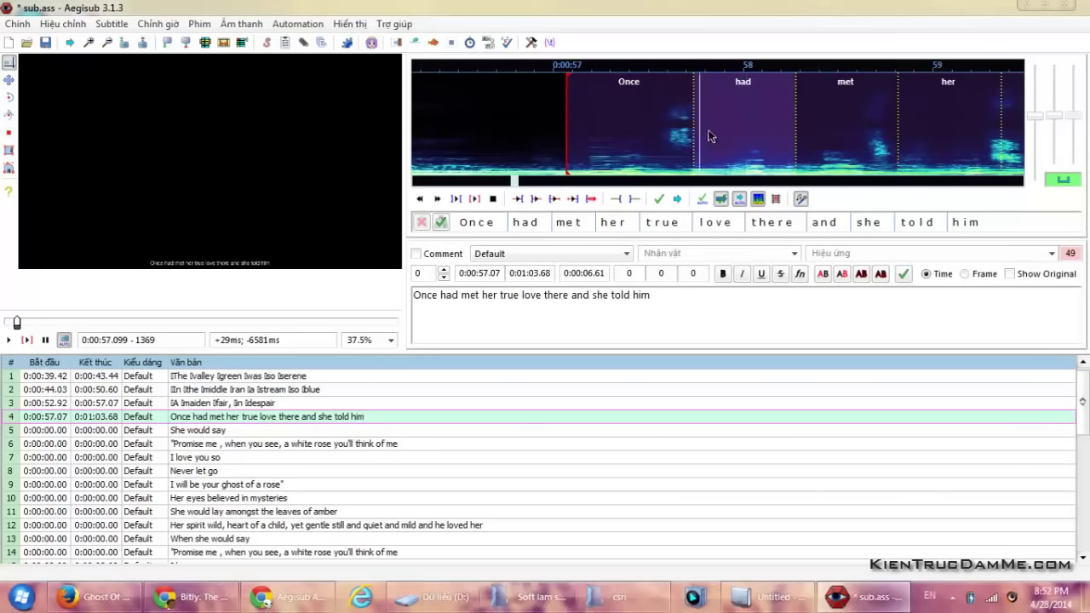
pyautogui.click(849, 121)
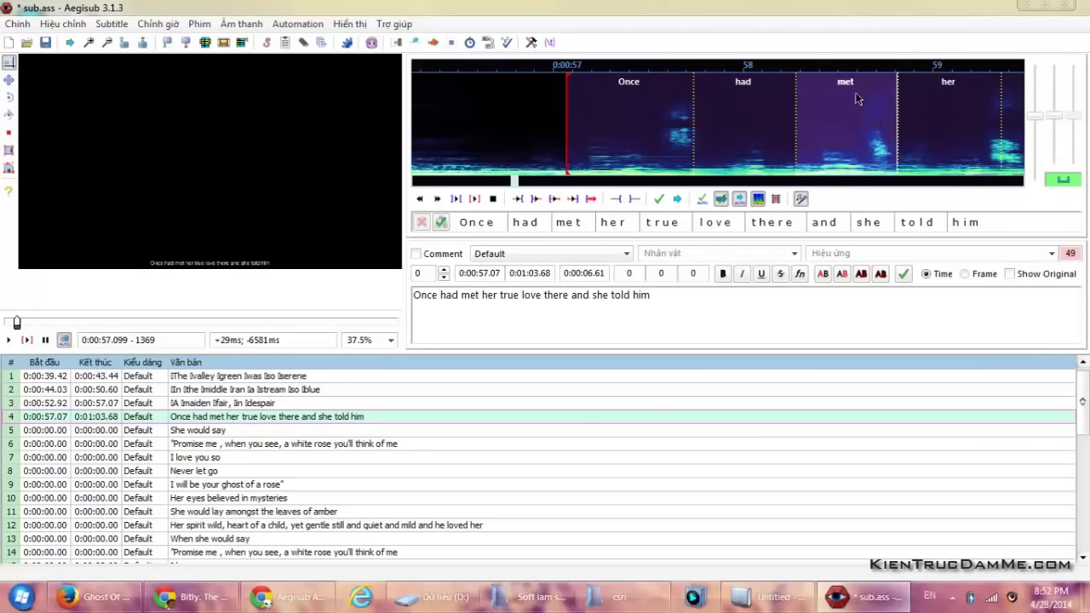
pyautogui.scroll(-2, 855, 92)
pyautogui.click(832, 106)
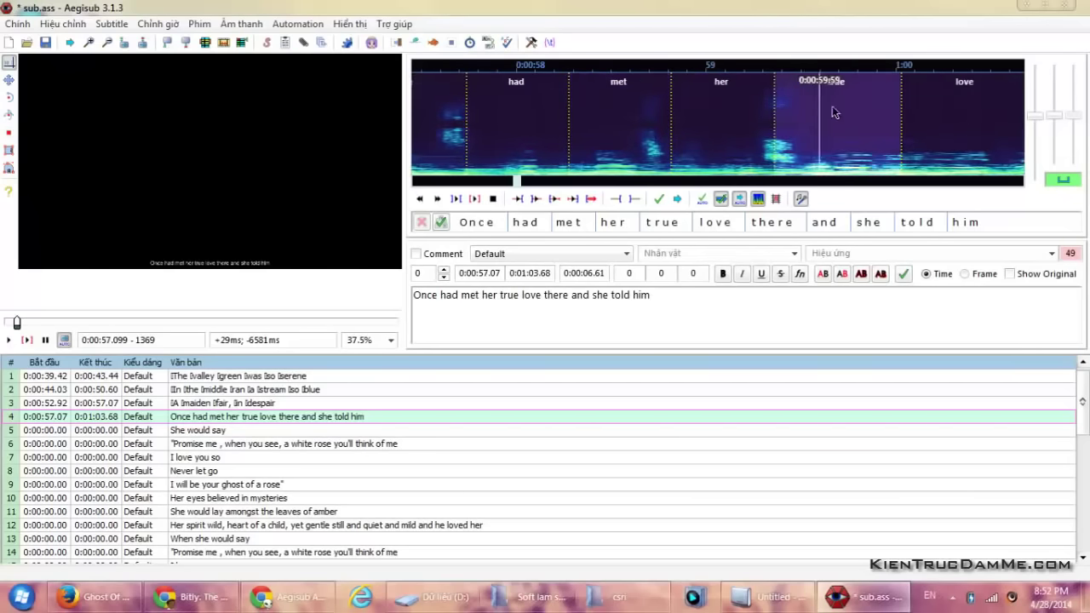
pyautogui.click(749, 112)
pyautogui.moveTo(775, 119); pyautogui.dragTo(753, 126)
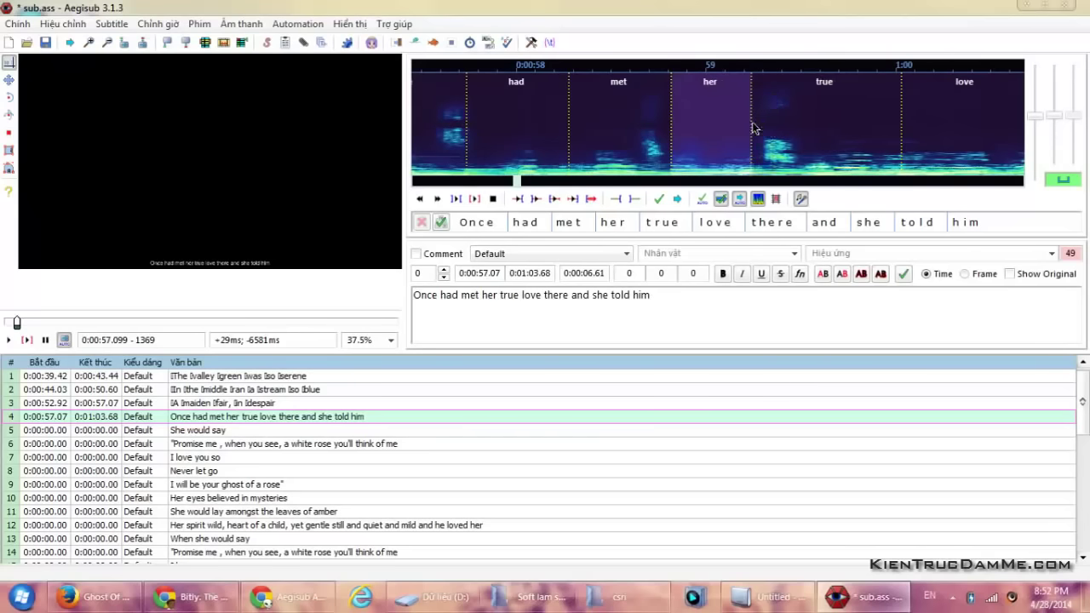
# - Replay "met" through "love" in line 4 and set the boundary between "true" and "love" to about 0:01:00.1
pyautogui.click(650, 122)
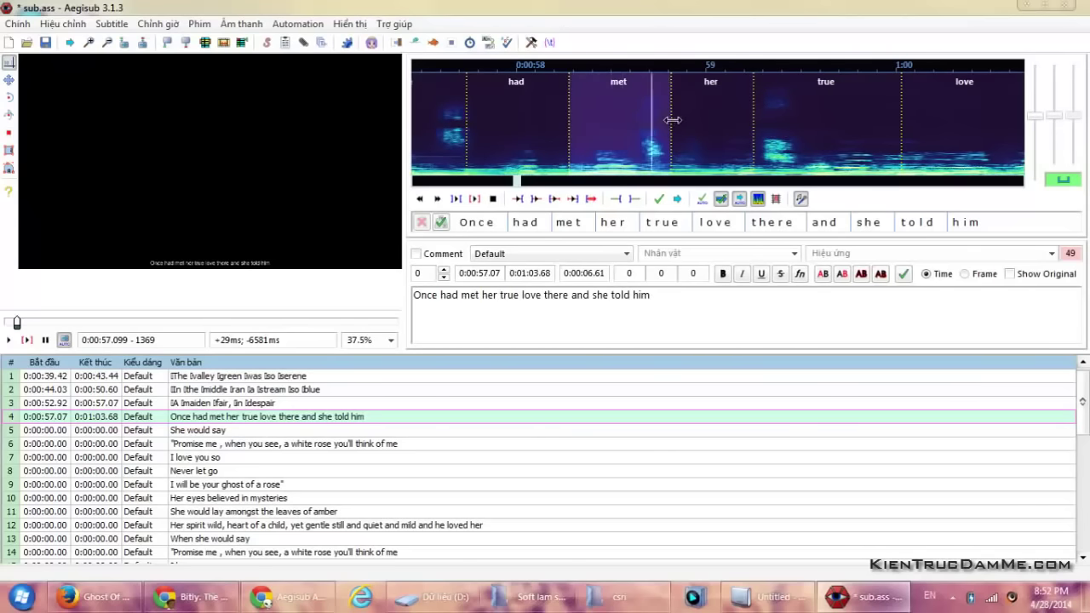
pyautogui.click(694, 119)
pyautogui.click(819, 119)
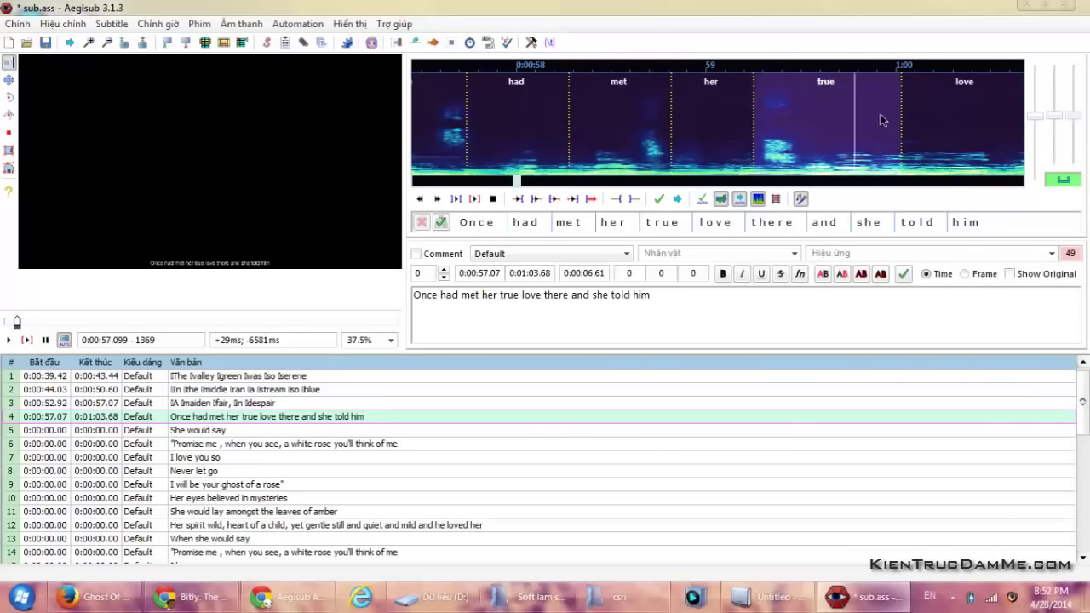
pyautogui.click(934, 121)
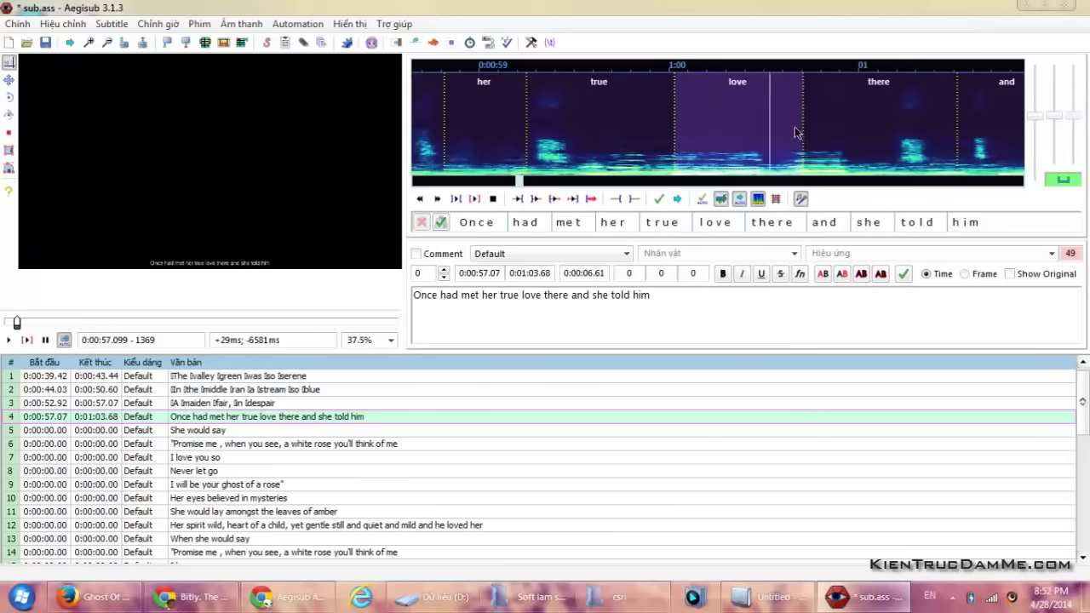
pyautogui.moveTo(674, 147)
pyautogui.mouseDown()
pyautogui.moveTo(652, 144)
pyautogui.moveTo(693, 146)
pyautogui.mouseUp()
pyautogui.click(635, 150)
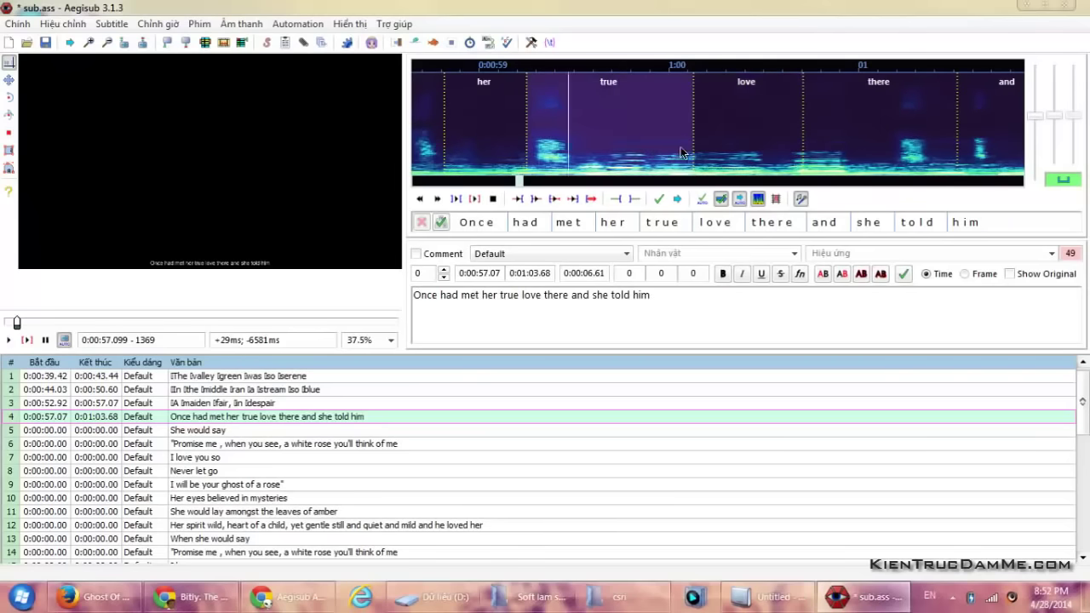
pyautogui.click(717, 147)
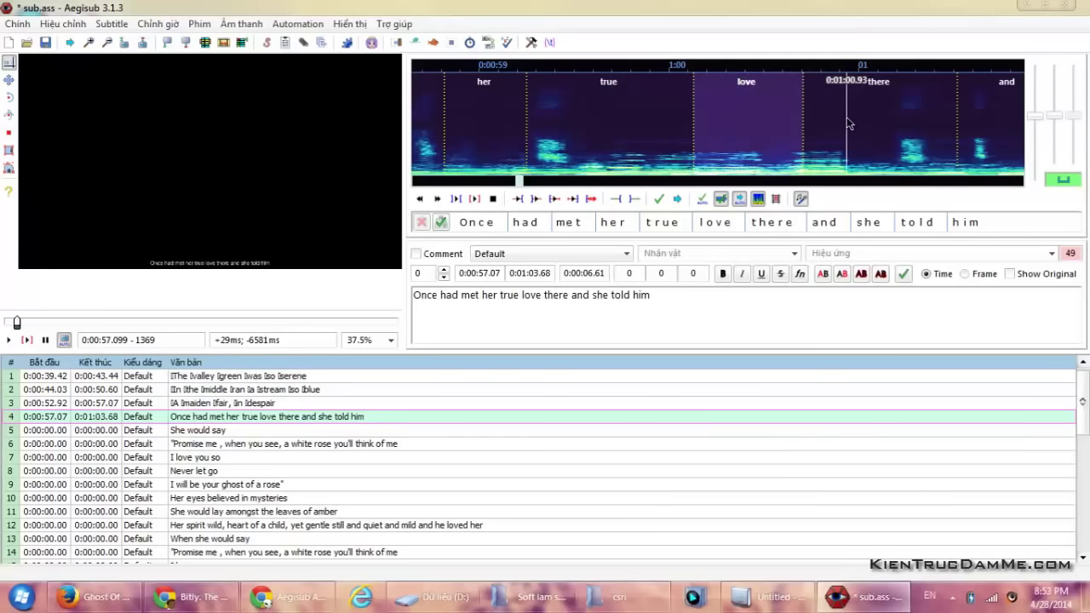
# - In line 4, shorten "love" to end at about 0:01:00.6 and "there" to end at about 0:01:00.9, replaying the syllables
pyautogui.moveTo(802, 130); pyautogui.dragTo(775, 130)
pyautogui.click(819, 124)
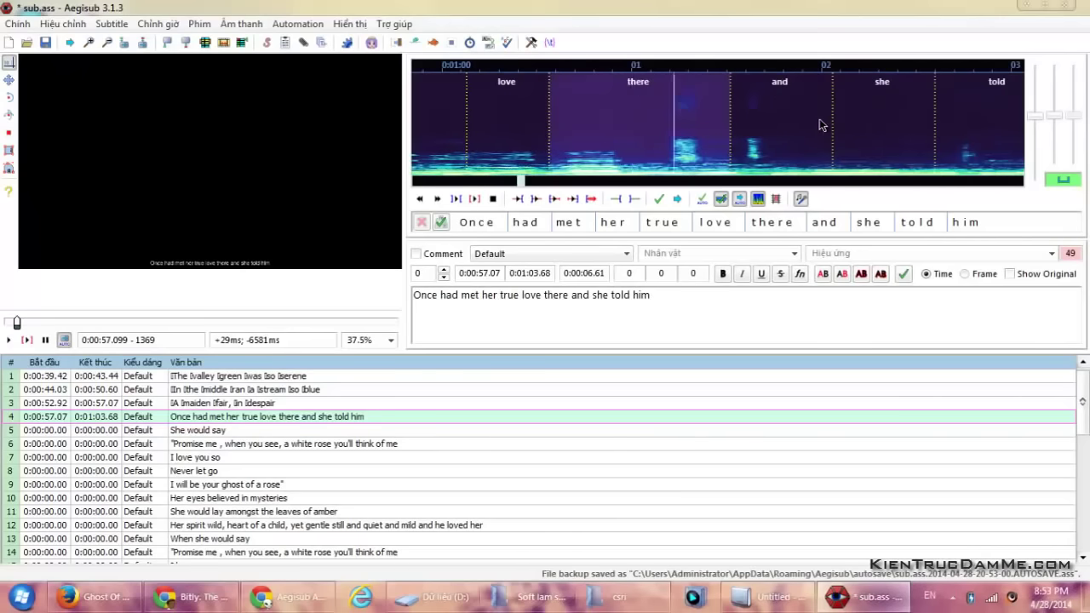
pyautogui.moveTo(729, 125); pyautogui.dragTo(658, 125)
pyautogui.click(731, 126)
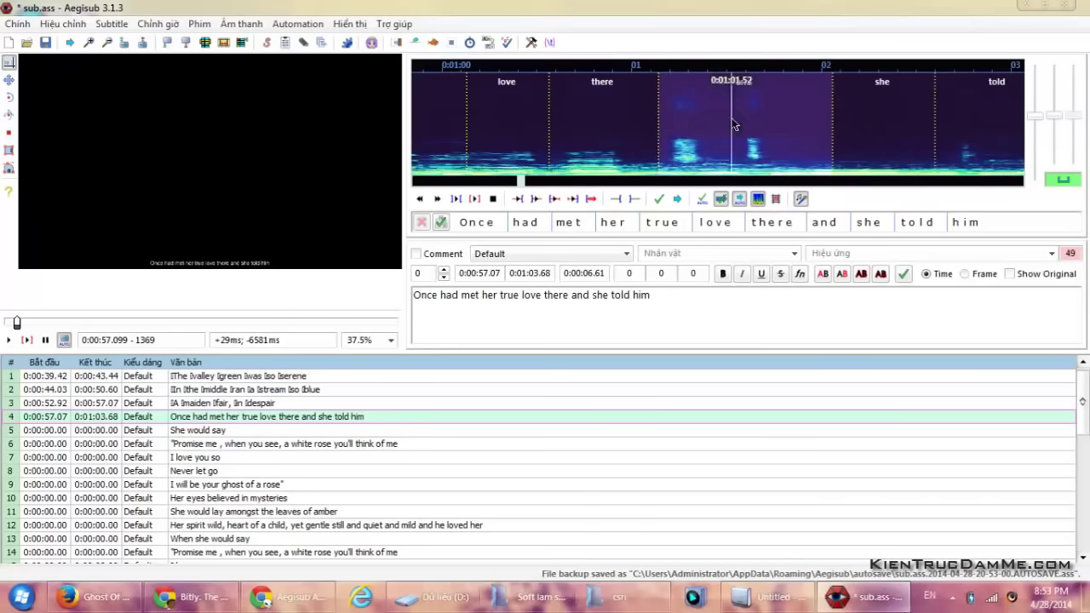
pyautogui.click(632, 132)
pyautogui.moveTo(660, 128); pyautogui.dragTo(616, 134)
pyautogui.click(677, 129)
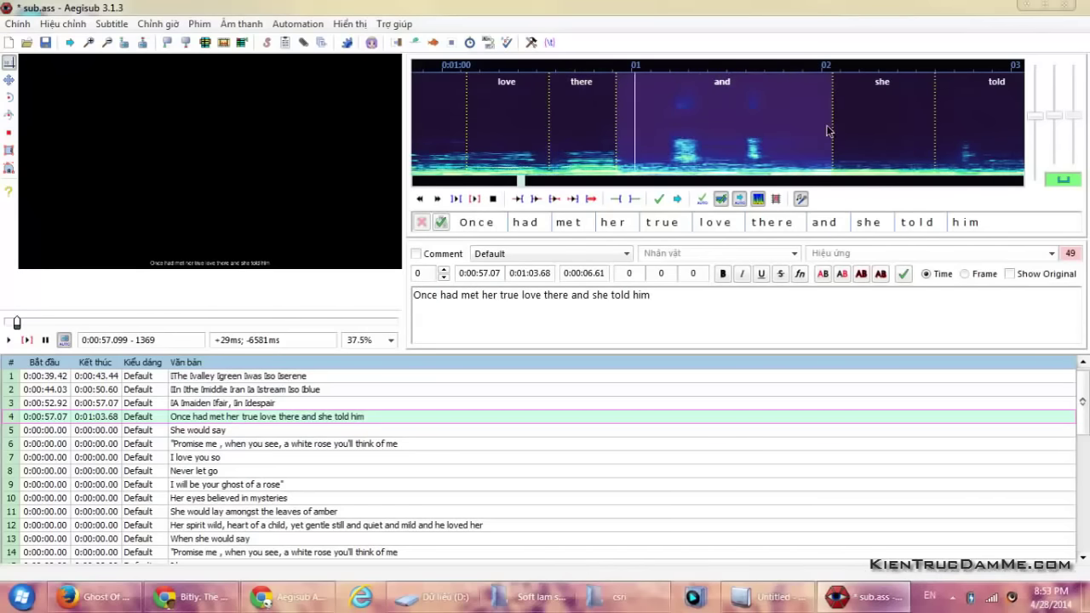
# - Shorten "and" in line 4 to end at about 0:01:01.2 and listen to "she"
pyautogui.moveTo(831, 134); pyautogui.dragTo(669, 150)
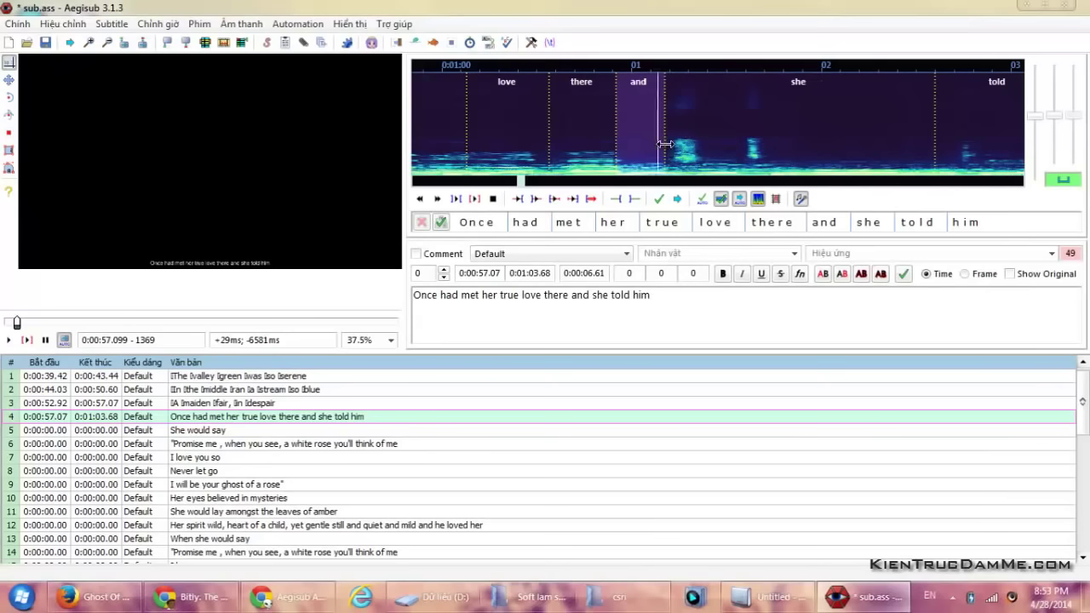
pyautogui.click(702, 143)
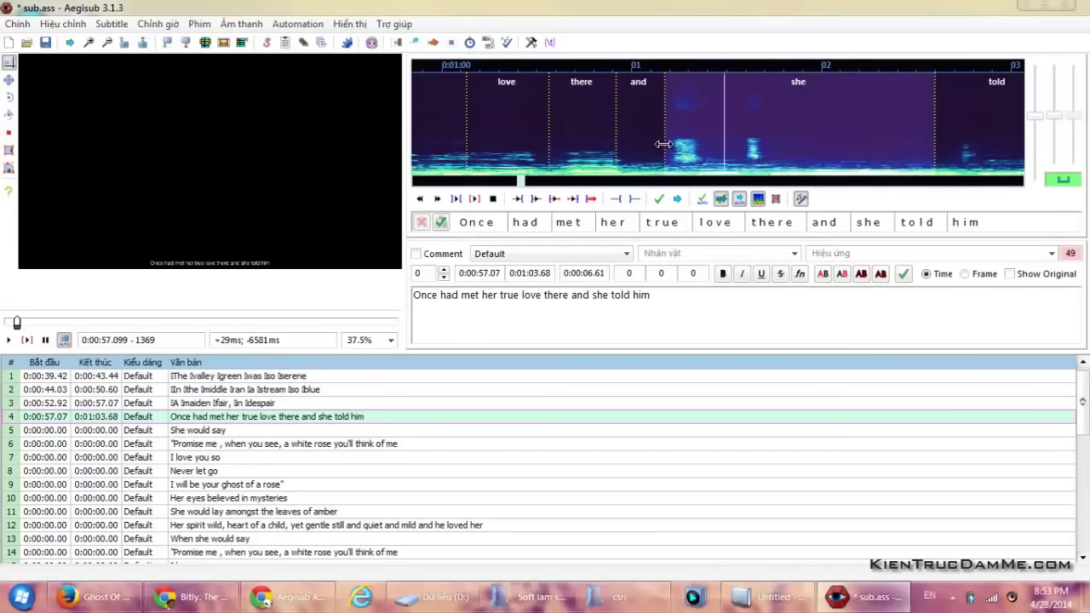
pyautogui.click(665, 142)
pyautogui.moveTo(666, 140); pyautogui.dragTo(671, 140)
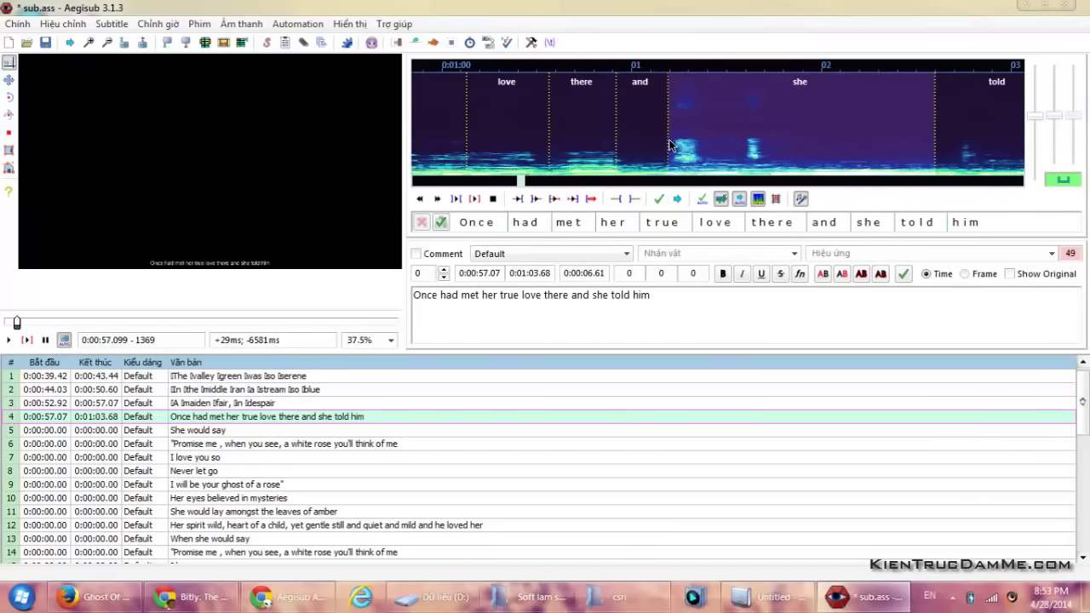
# - Shorten "she" in line 4 to end at about 0:01:01.7 and listen to "told"
pyautogui.click(921, 141)
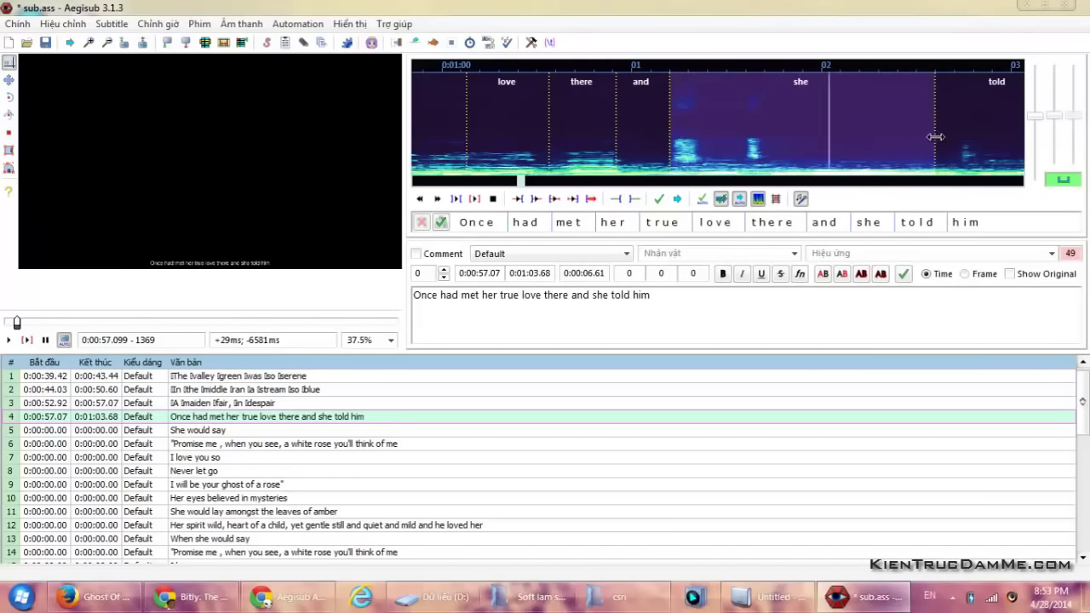
pyautogui.moveTo(932, 142); pyautogui.dragTo(758, 151)
pyautogui.click(781, 153)
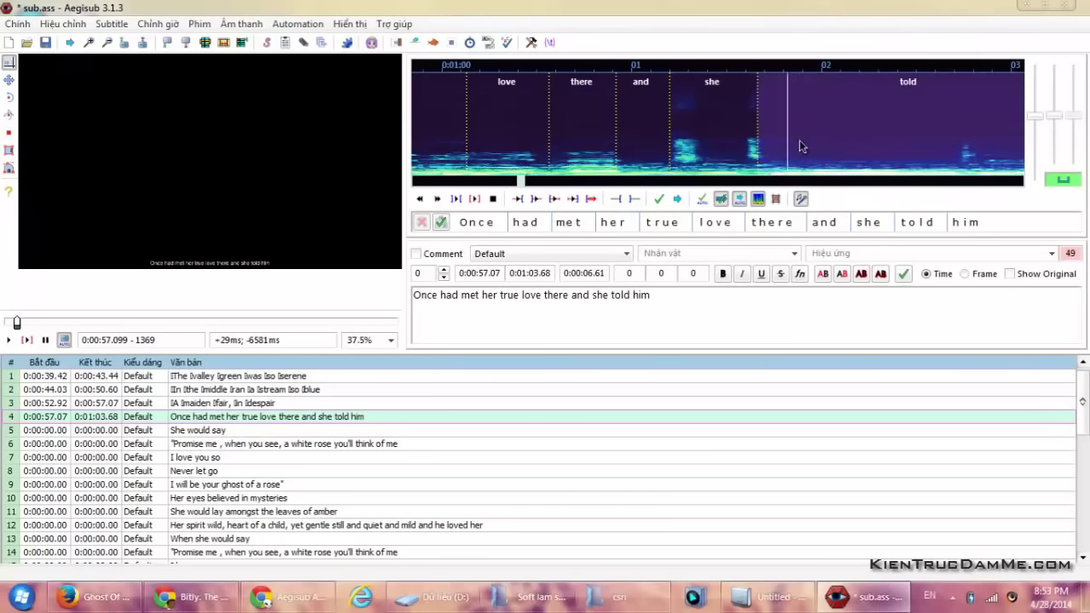
pyautogui.click(839, 128)
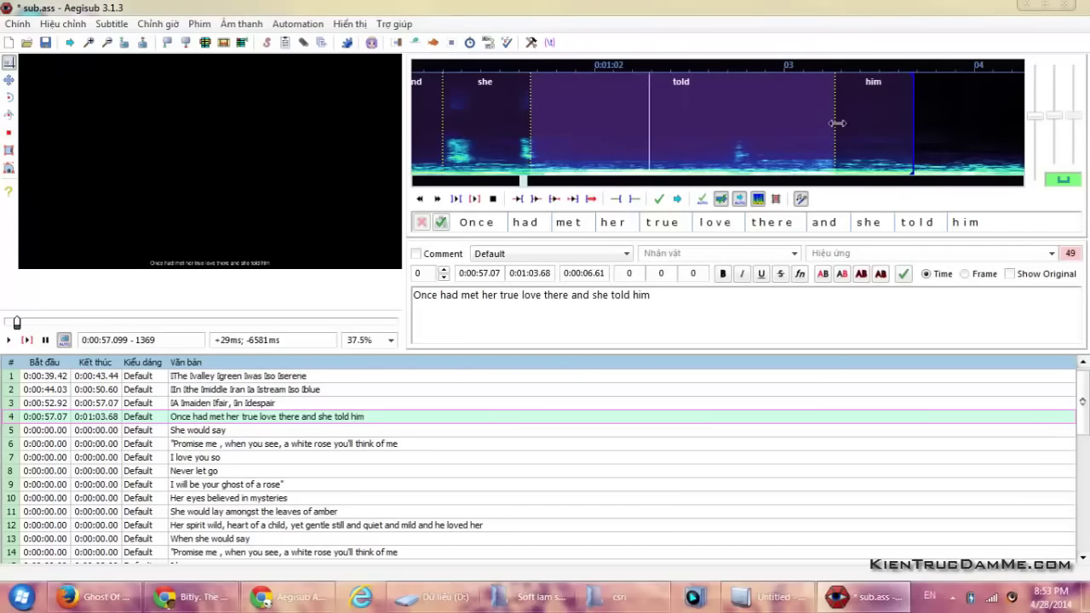
# - Shorten "told" in line 4 to end at about 0:01:02.7, listen to "him", and commit the line's karaoke timing
pyautogui.moveTo(824, 132); pyautogui.dragTo(726, 141)
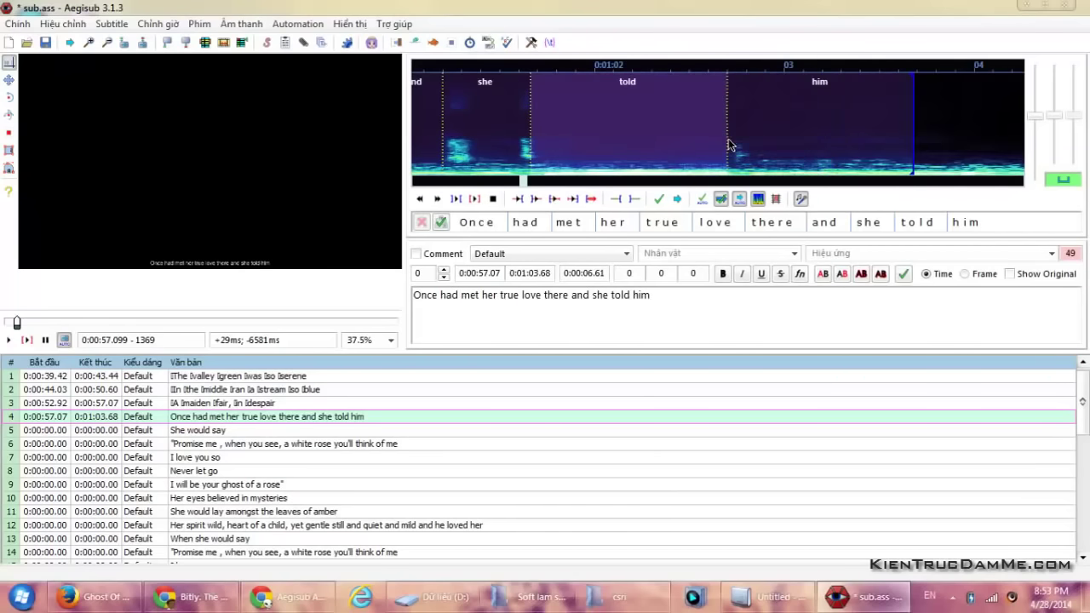
pyautogui.click(778, 138)
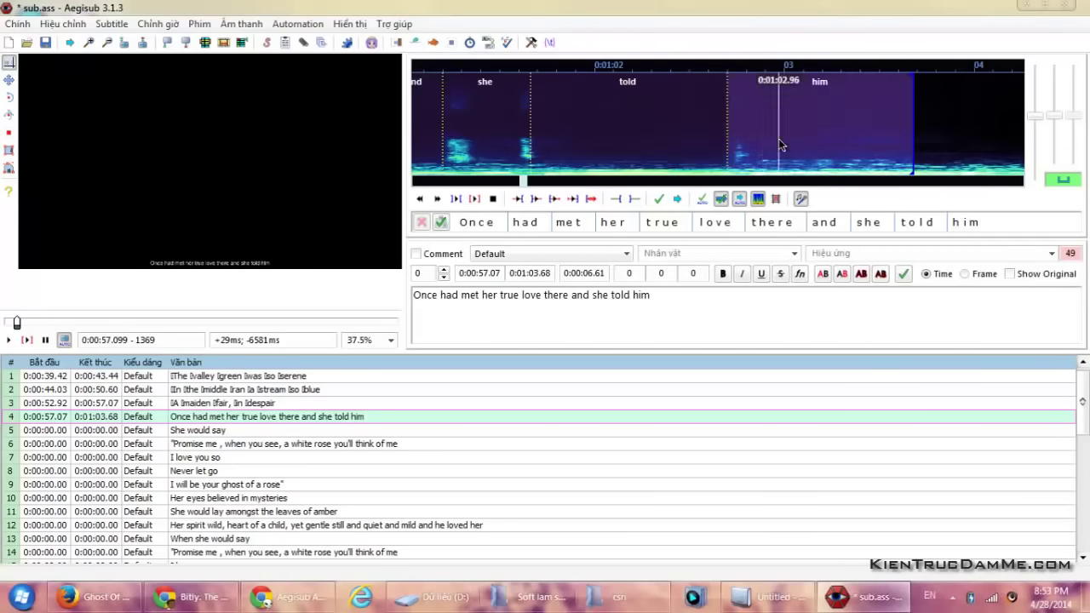
pyautogui.click(659, 199)
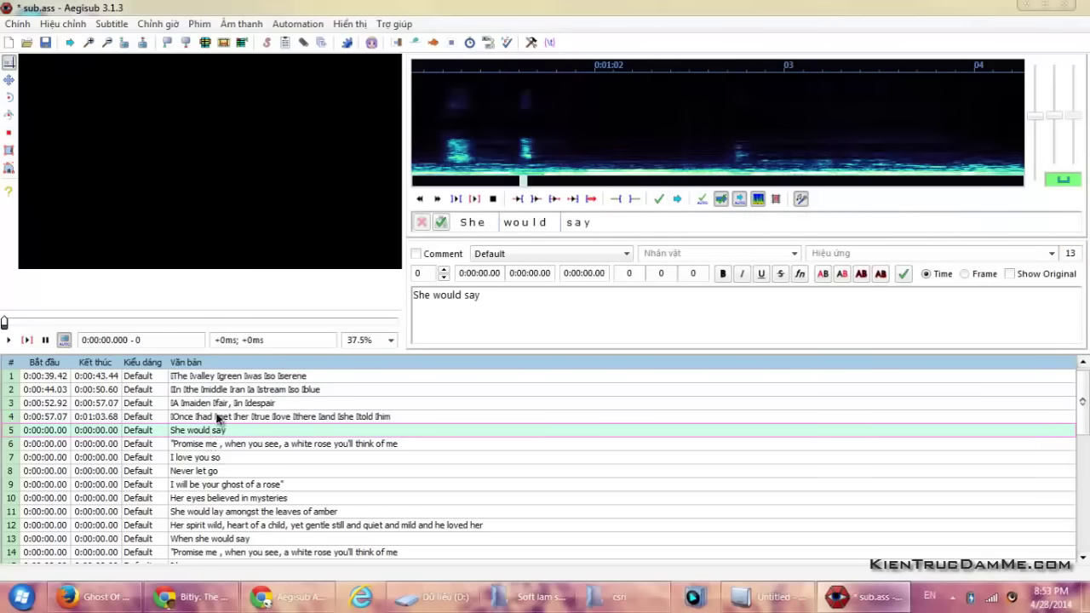
# - Return to line 1 and save the subtitle file with its karaoke timing
pyautogui.click(207, 376)
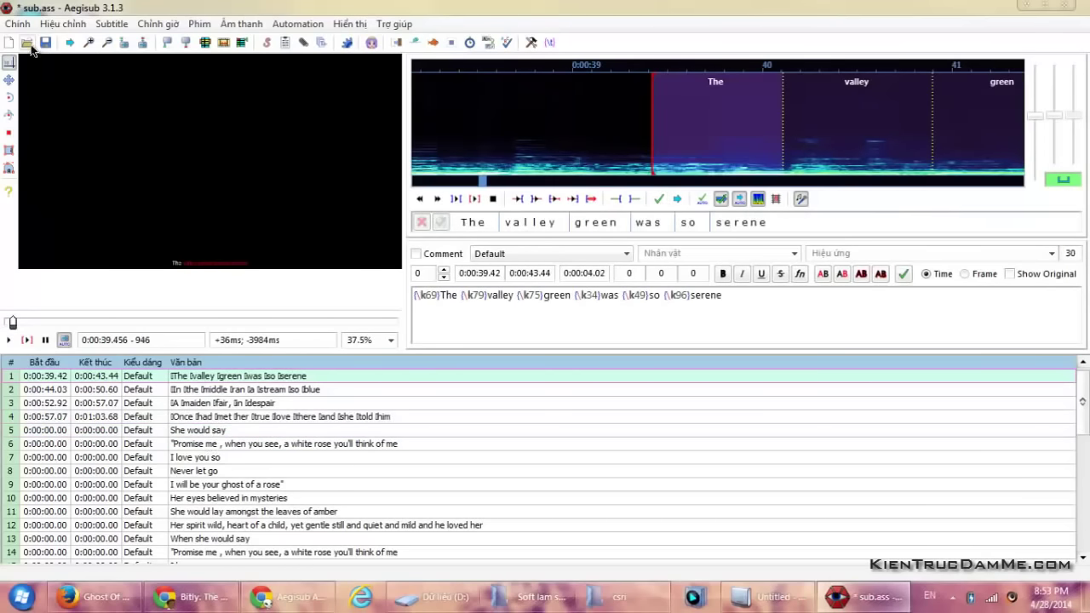
pyautogui.click(44, 43)
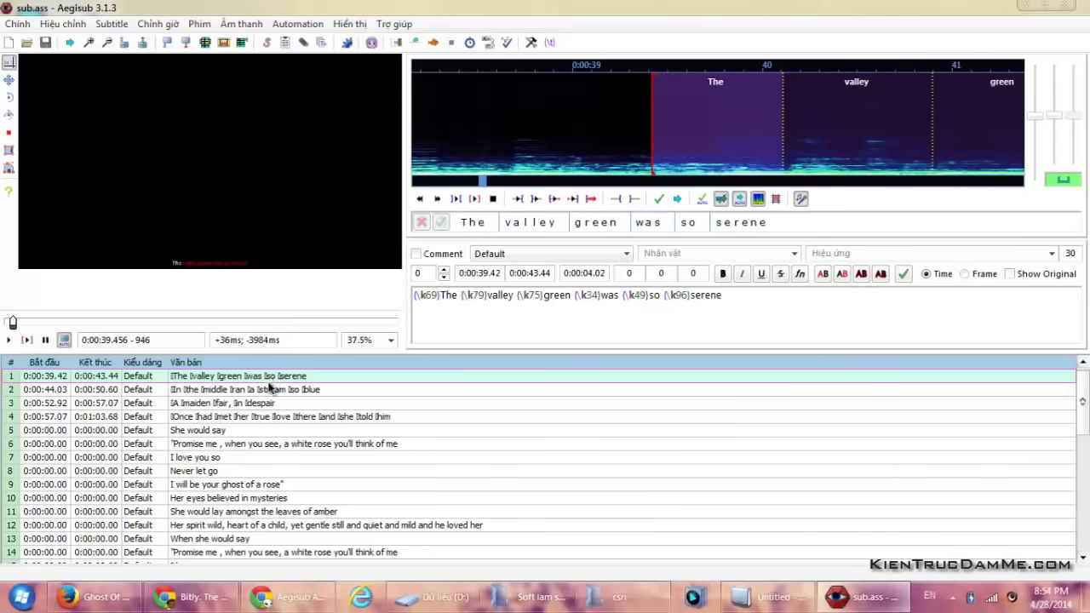
# - Play the karaoke preview from line 1 with the video zoomed to 75%, and return the zoom to 37.5%
pyautogui.click(239, 430)
pyautogui.click(236, 405)
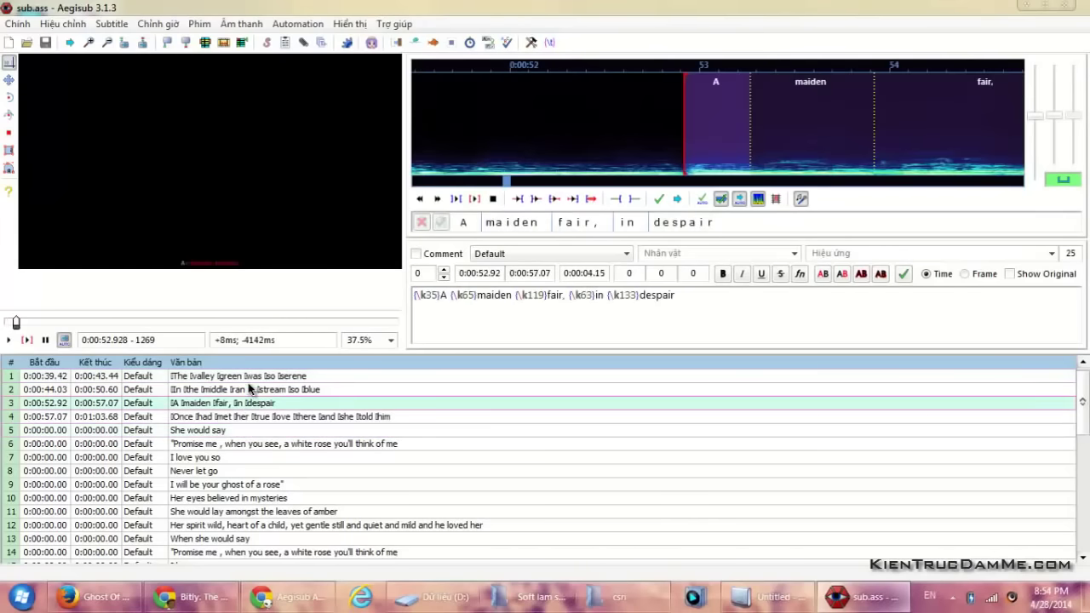
pyautogui.click(249, 389)
pyautogui.click(253, 376)
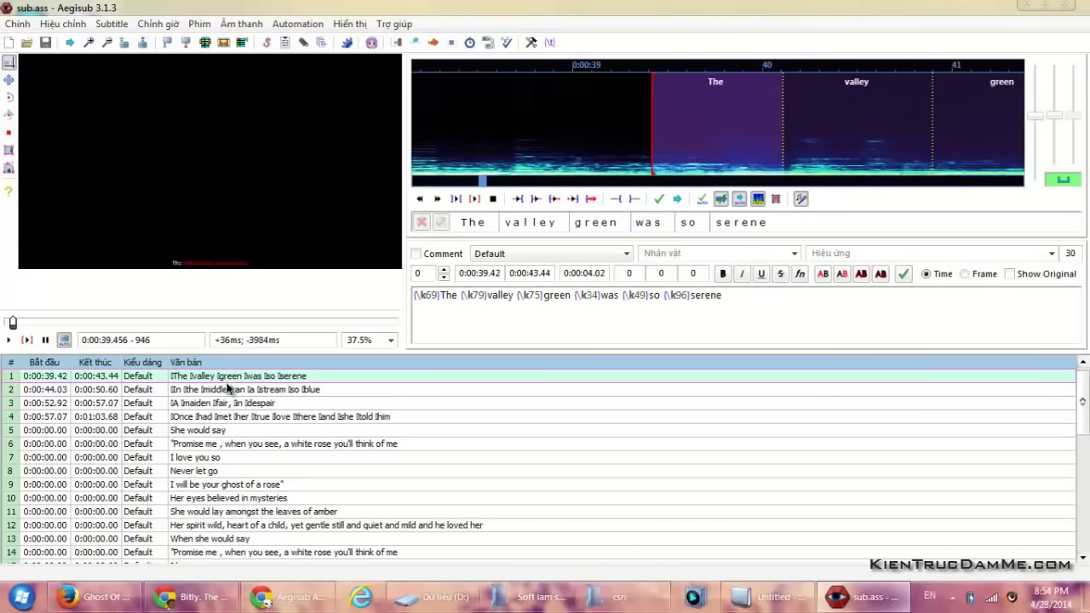
pyautogui.click(385, 341)
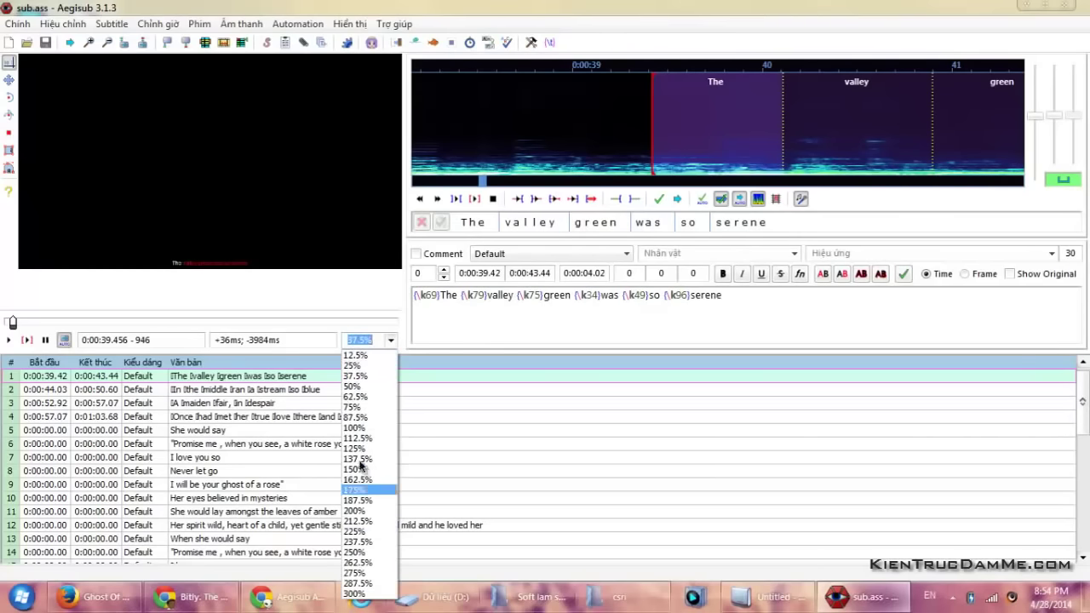
pyautogui.click(355, 406)
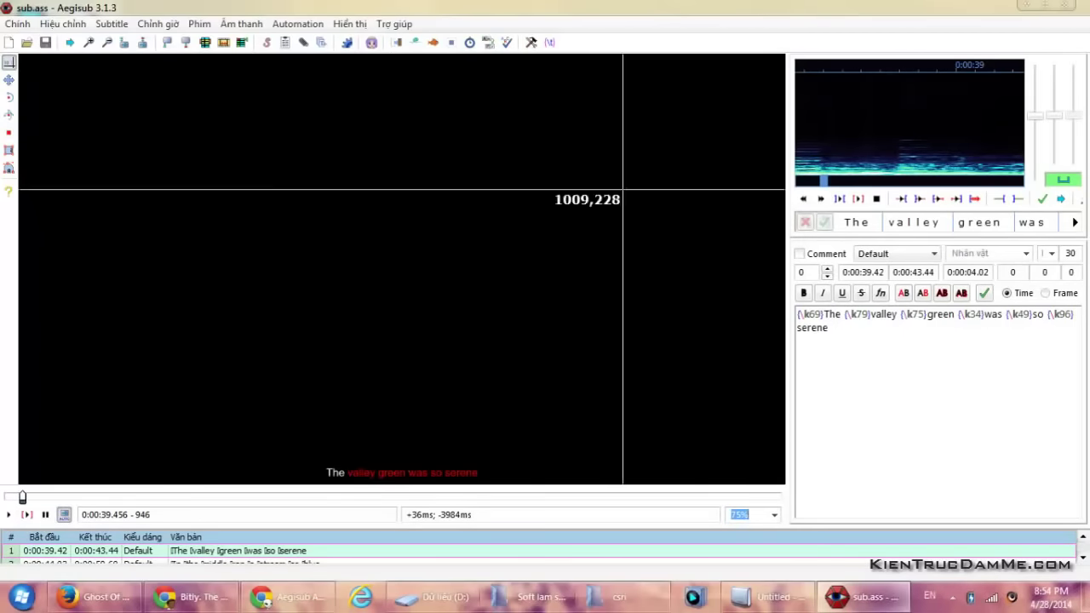
pyautogui.click(9, 515)
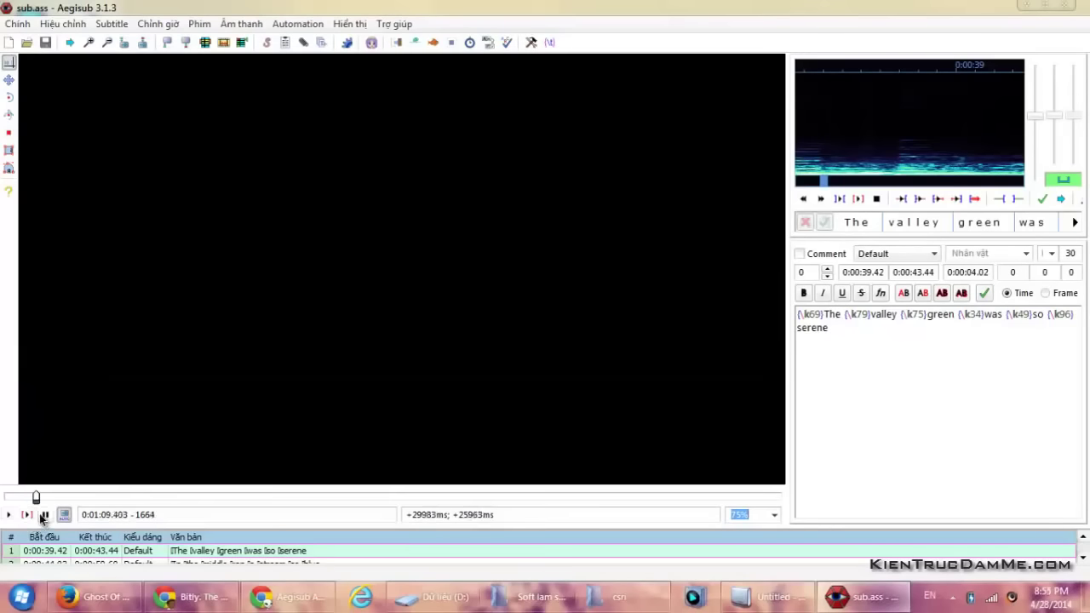
pyautogui.click(774, 514)
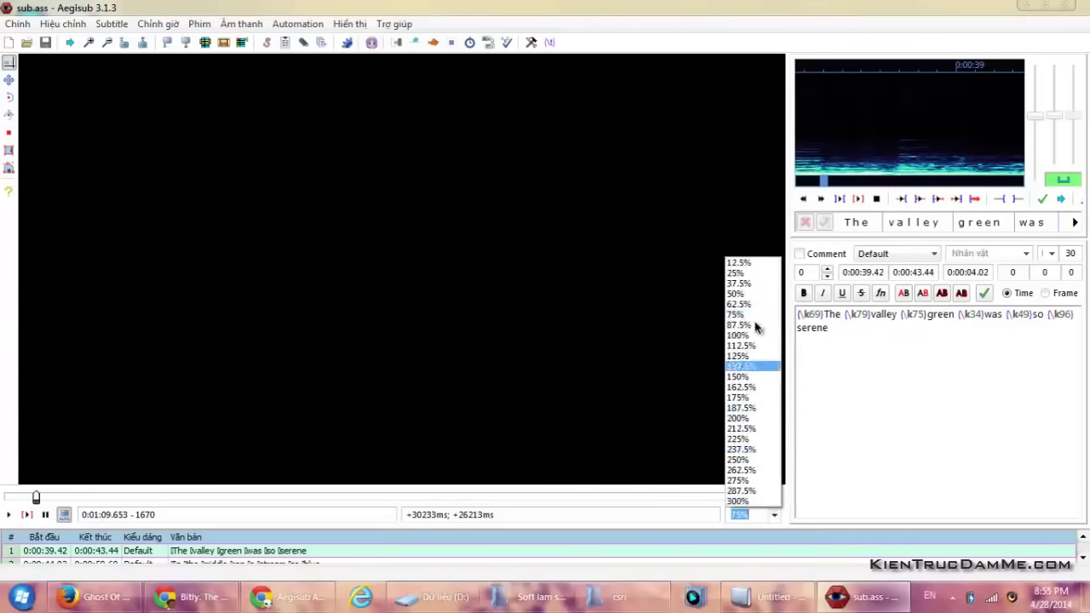
pyautogui.click(738, 282)
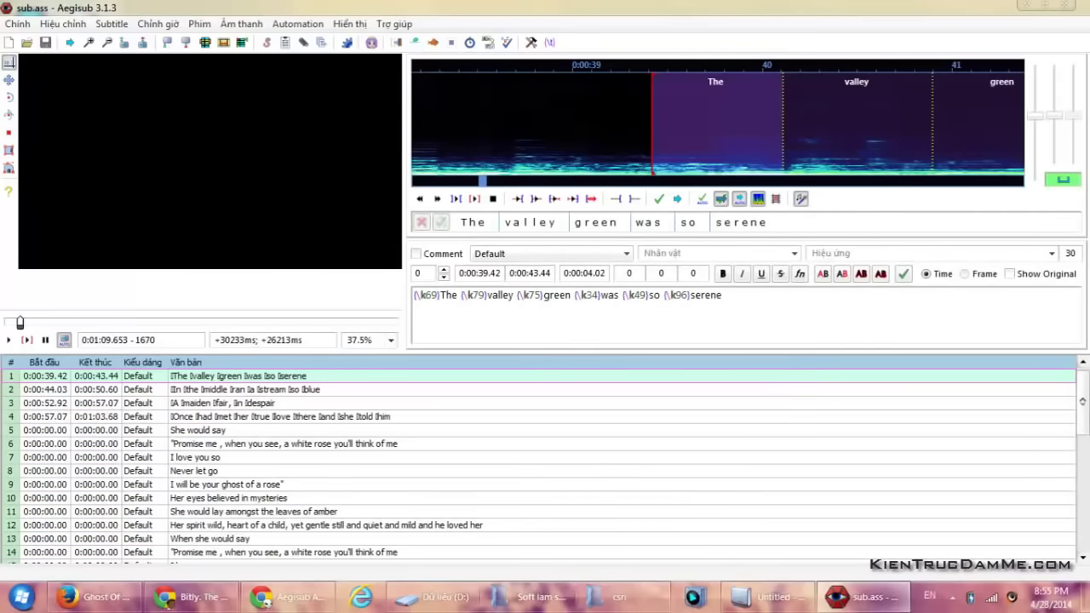
# - Delete the untimed lyric lines 5 to 26 and save the subtitle file
pyautogui.click(193, 432)
pyautogui.scroll(-8, 189, 433)
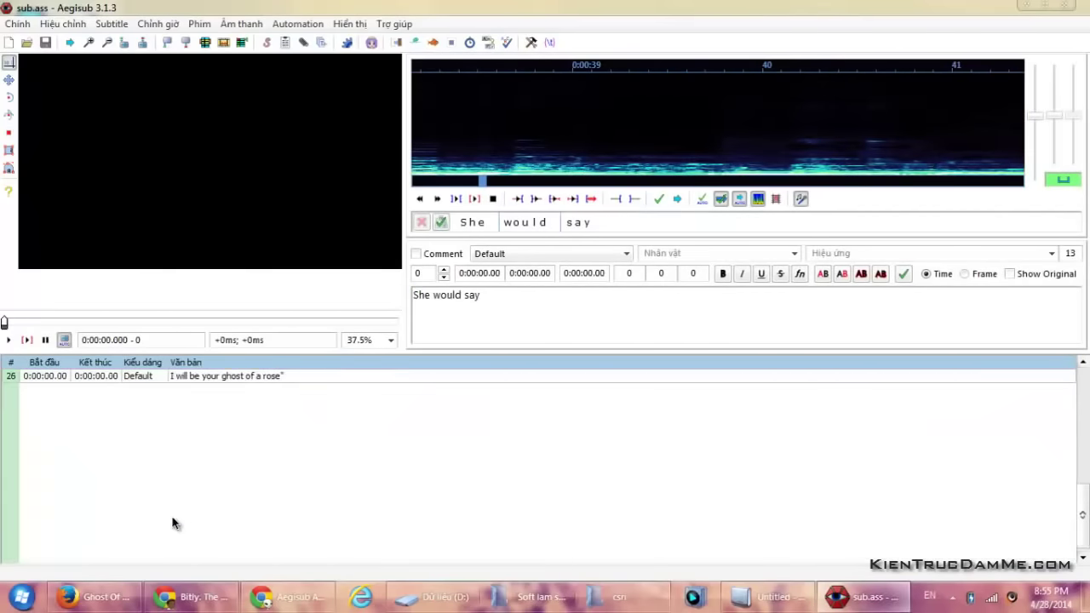
pyautogui.scroll(6, 176, 519)
pyautogui.scroll(-6, 165, 485)
pyautogui.scroll(8, 155, 471)
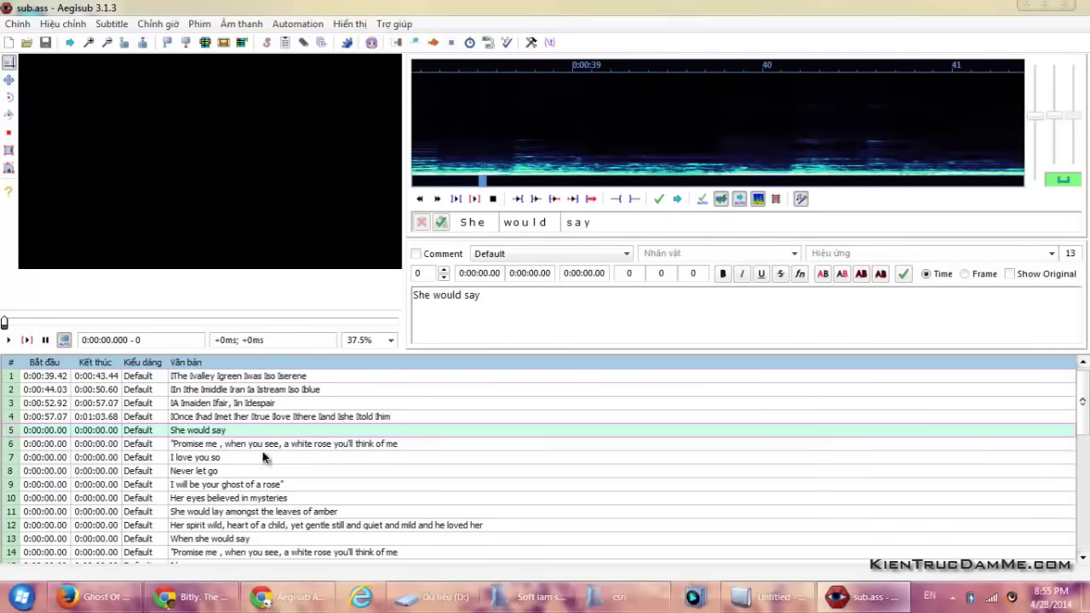
pyautogui.moveTo(213, 436); pyautogui.dragTo(217, 548)
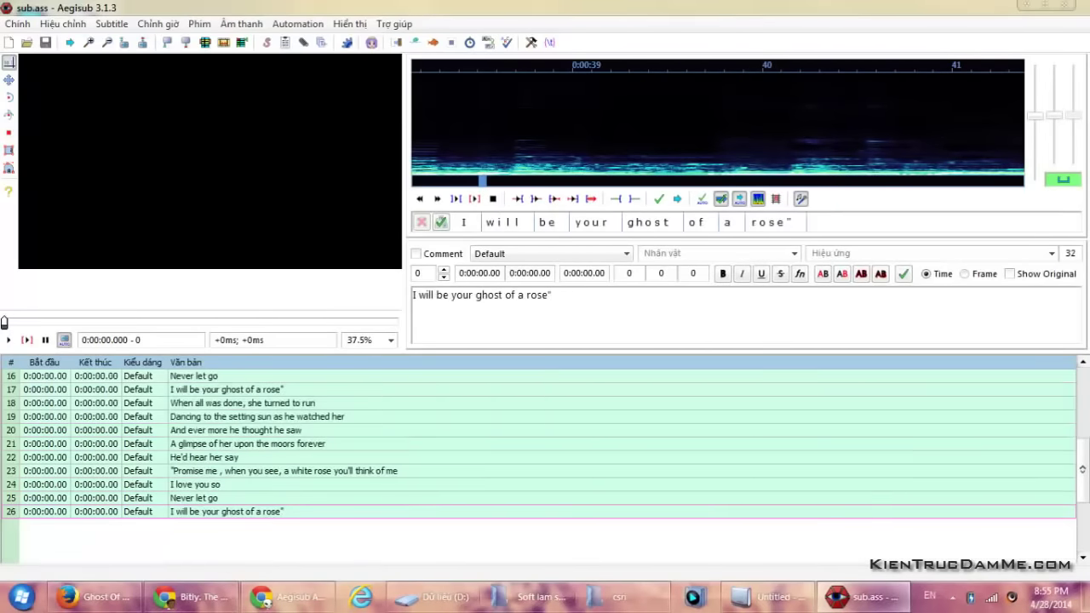
pyautogui.rightClick(214, 471)
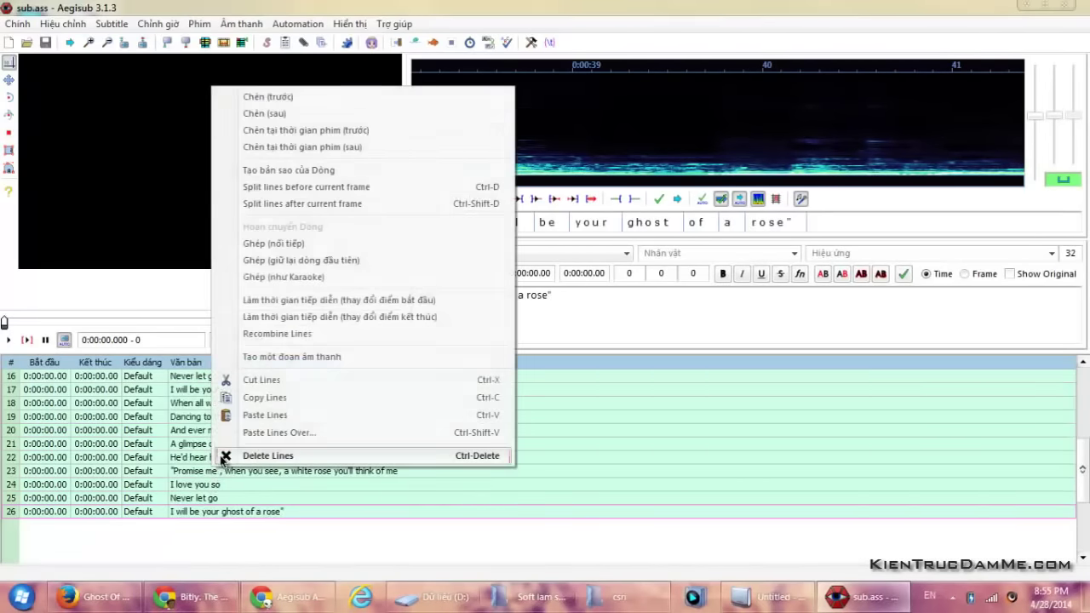
pyautogui.click(223, 457)
pyautogui.scroll(1, 205, 459)
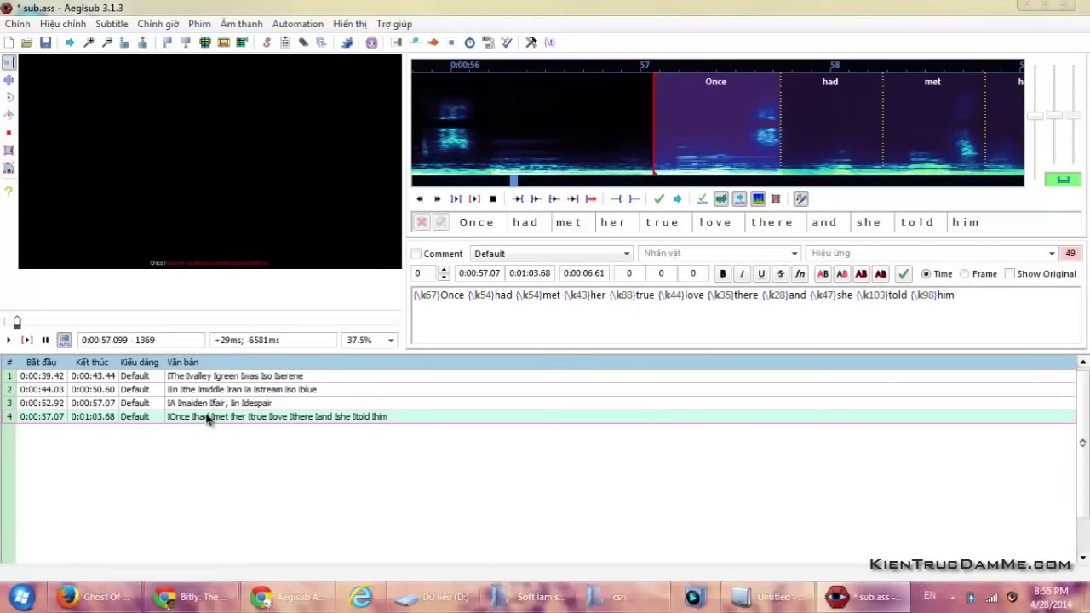
pyautogui.click(45, 41)
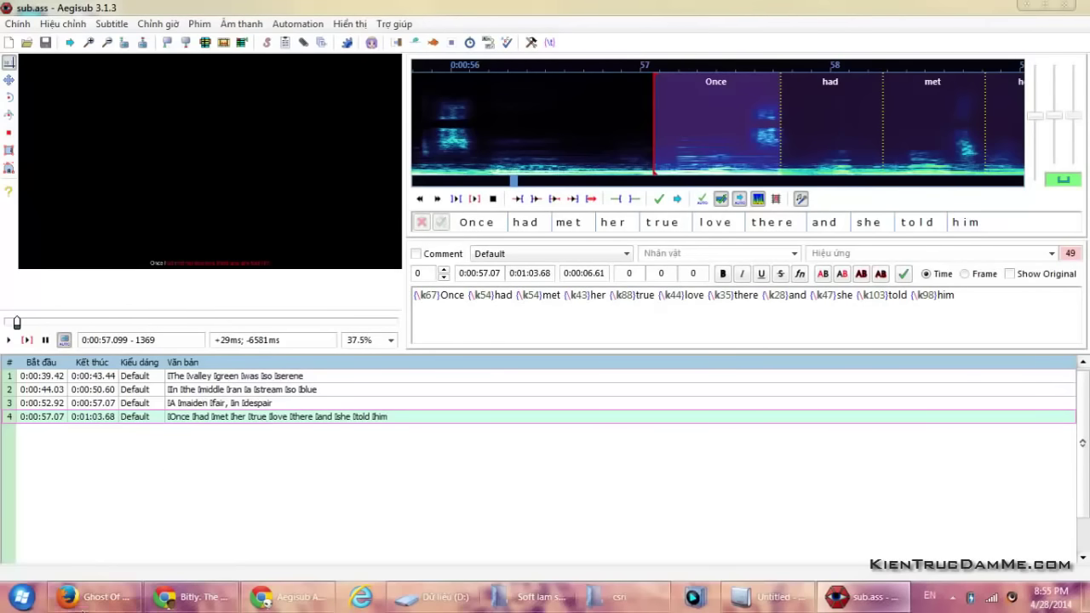
# - Switch to the "Ghost Of A Rose" YouTube video in Firefox and play its karaoke subtitles from about 0:33 in the enlarged player
pyautogui.click(93, 597)
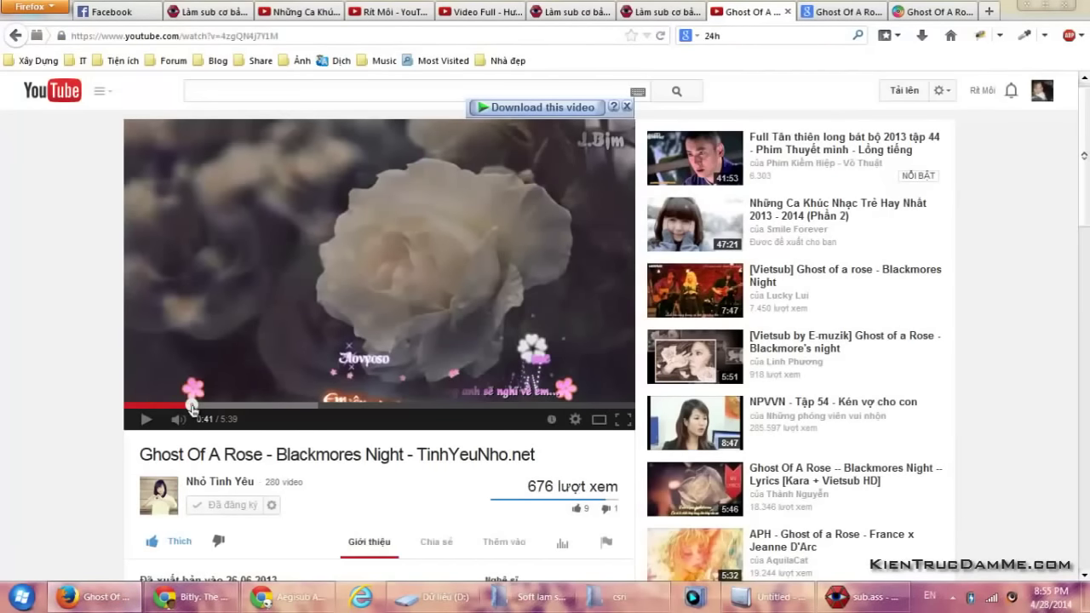
pyautogui.click(175, 405)
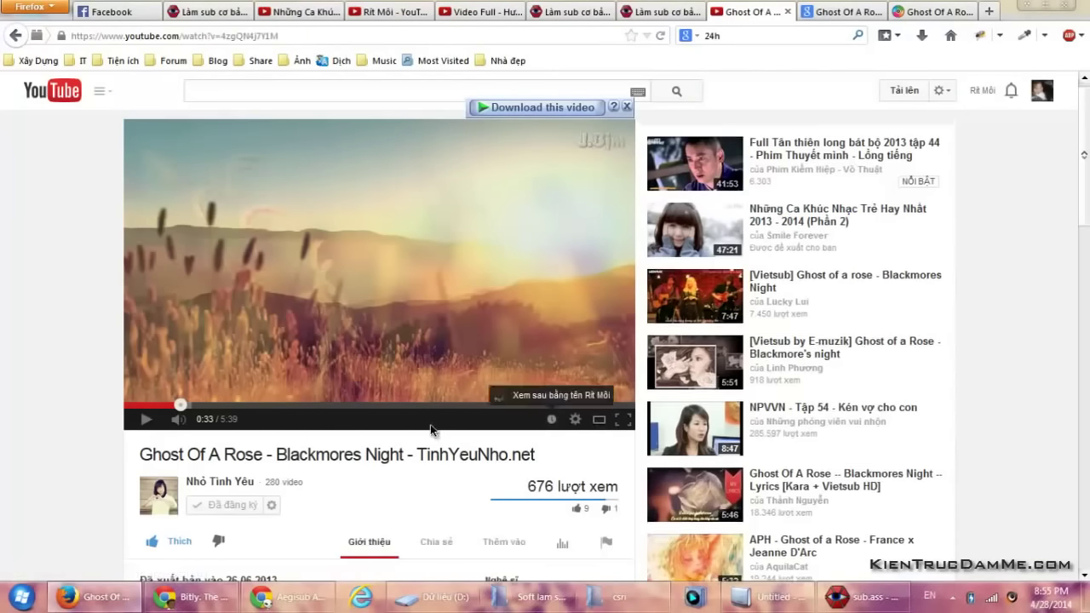
pyautogui.click(596, 423)
pyautogui.click(522, 320)
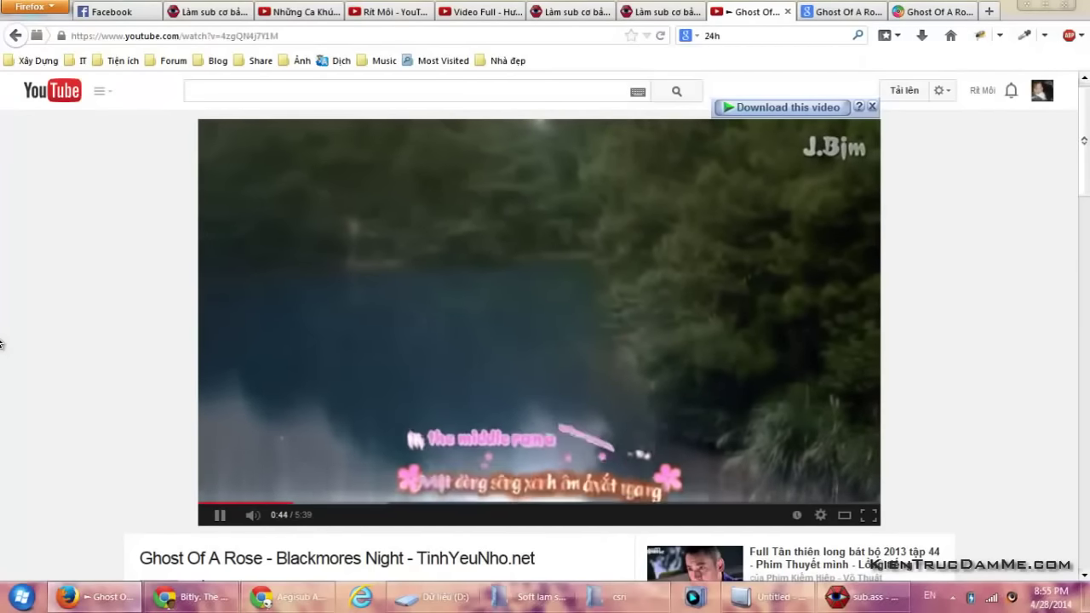
pyautogui.click(489, 374)
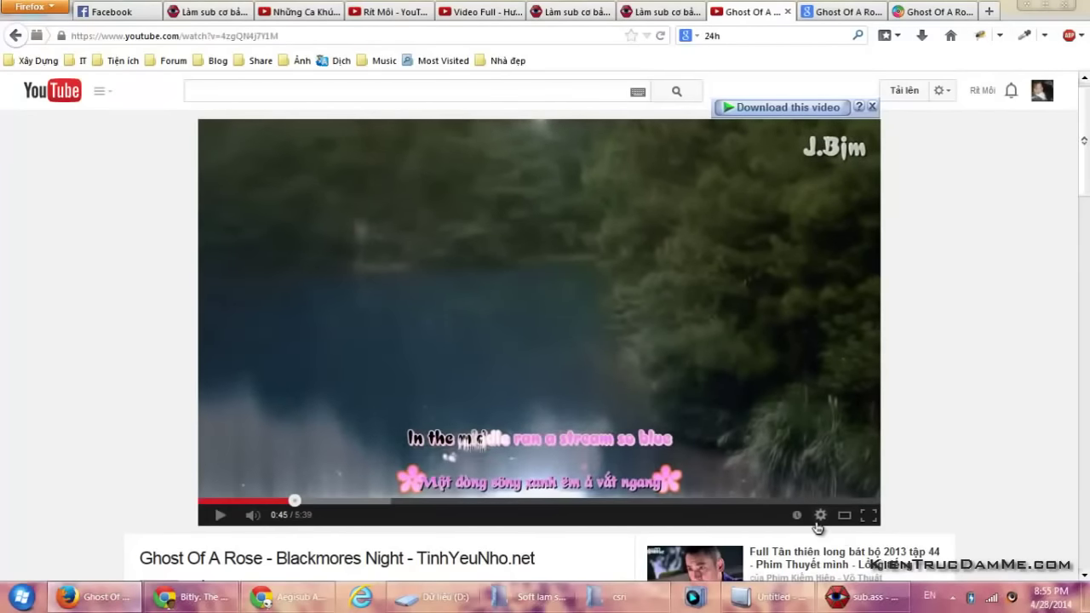
# - Switch the YouTube video to HD quality, replay the karaoke effects from 0:33, and pause at about 0:59
pyautogui.click(820, 514)
pyautogui.click(819, 390)
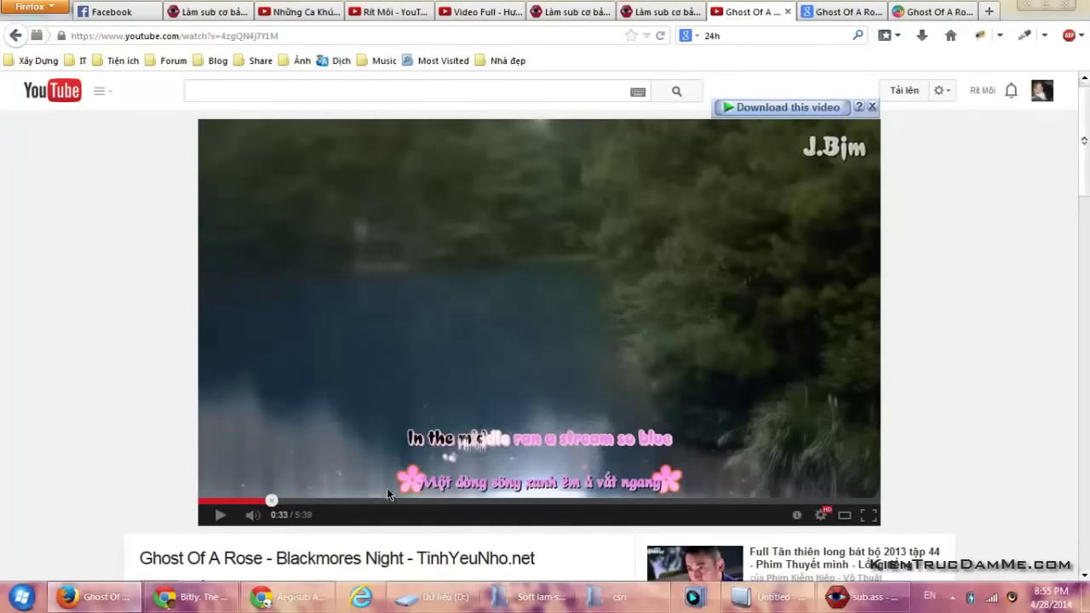
pyautogui.click(216, 366)
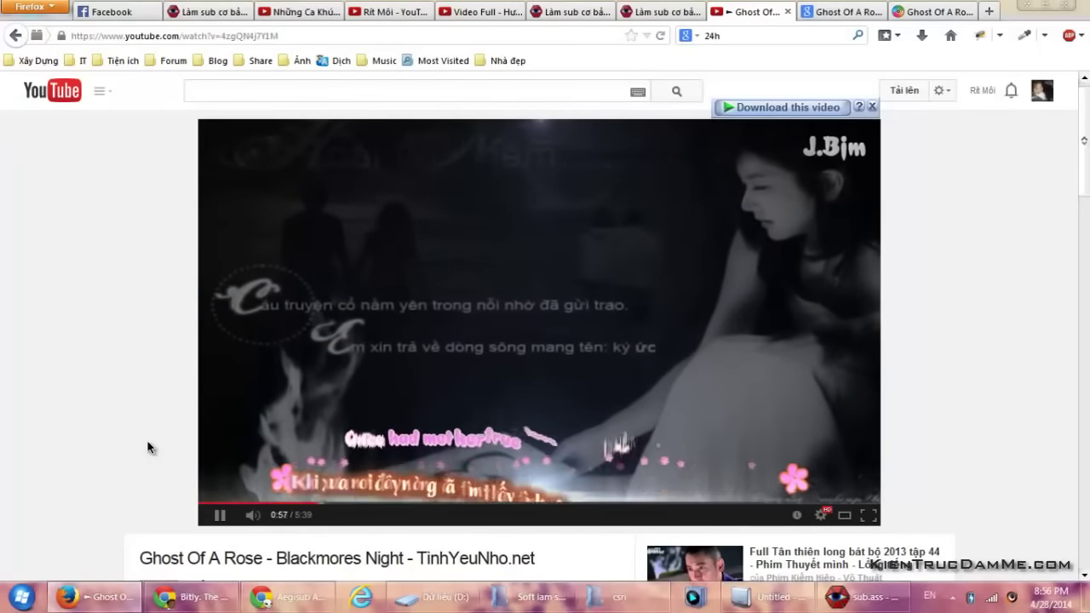
pyautogui.click(585, 355)
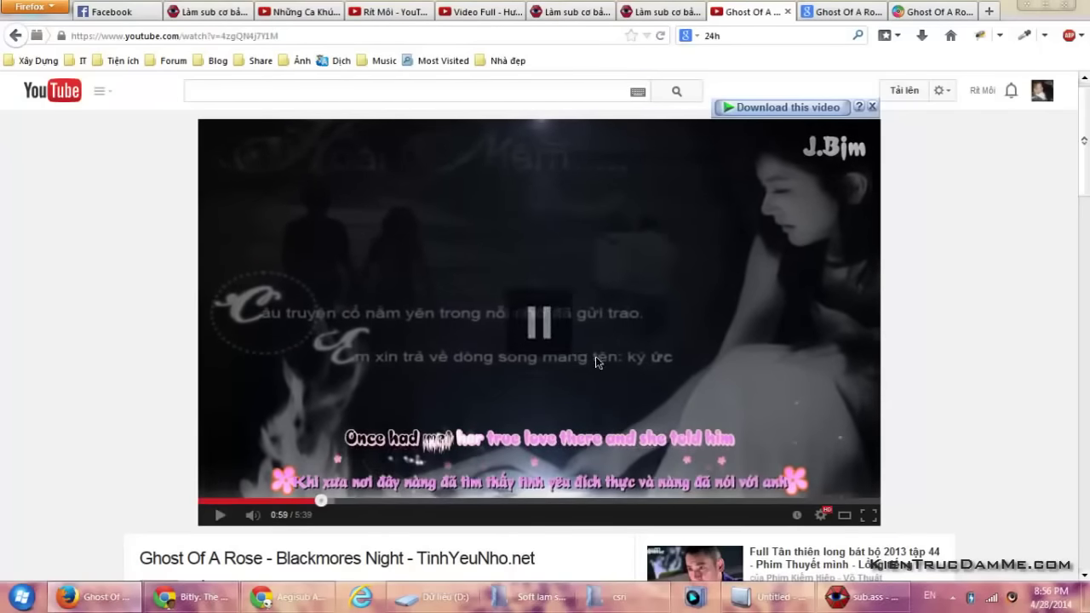
# - Skip the YouTube video to 1:20 and examine the karaoke effect and the description below the player
pyautogui.click(362, 499)
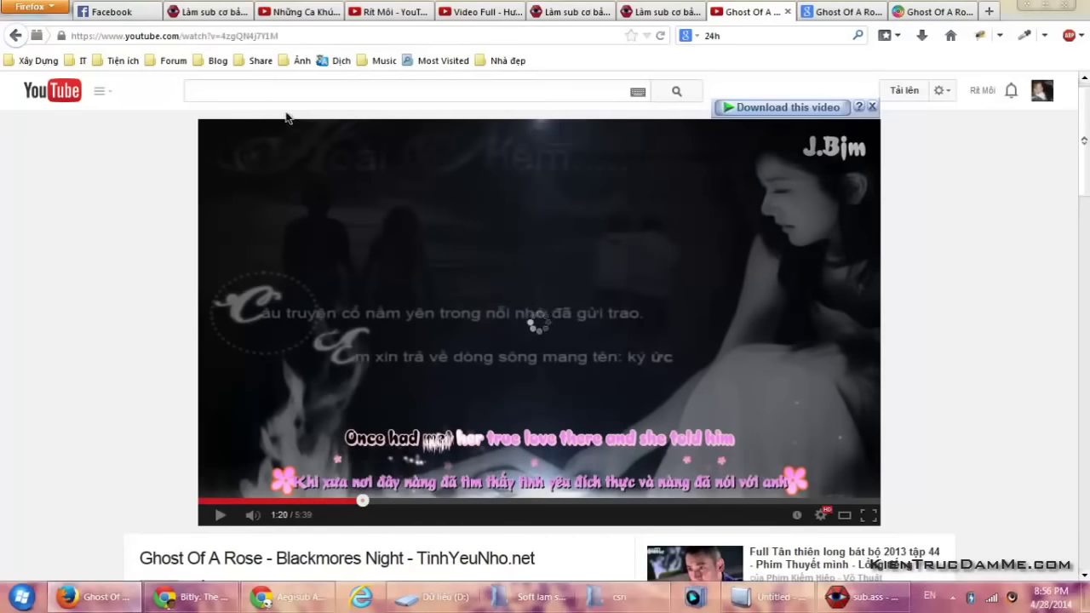
pyautogui.scroll(-5, 161, 377)
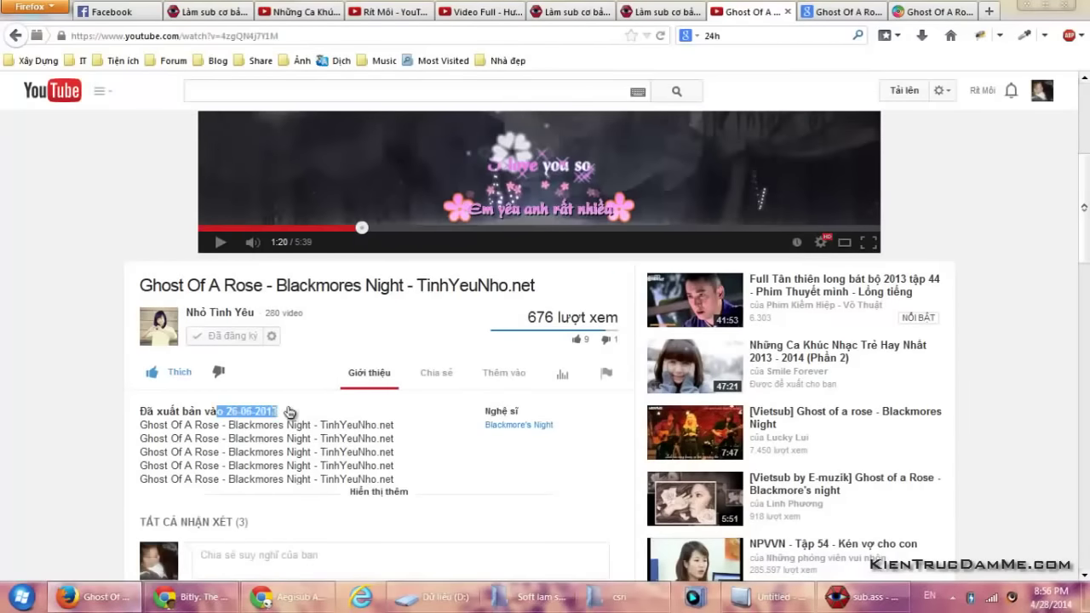
pyautogui.scroll(2, 76, 427)
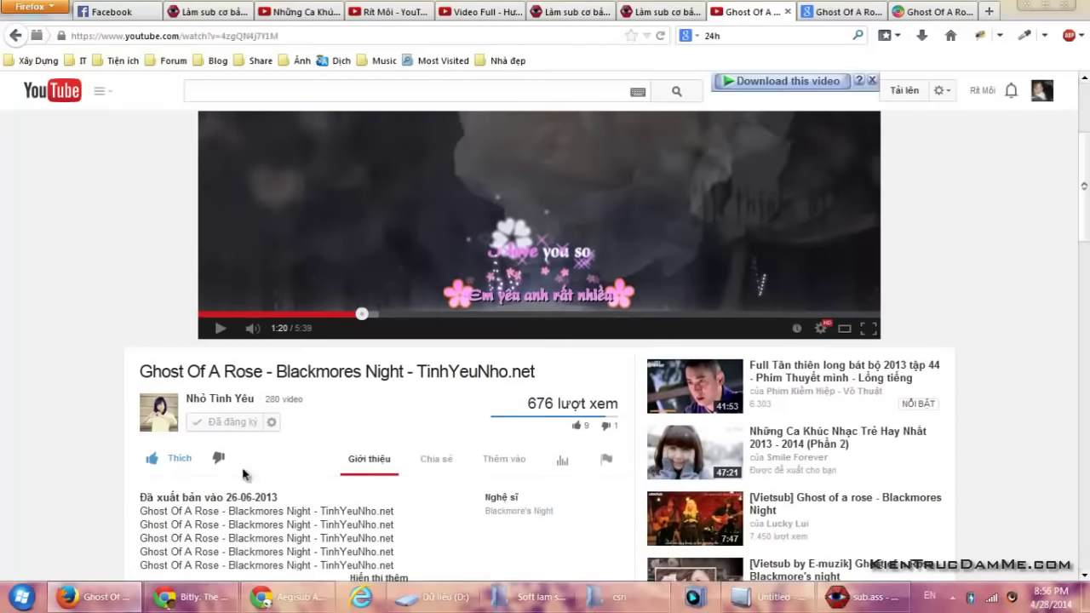